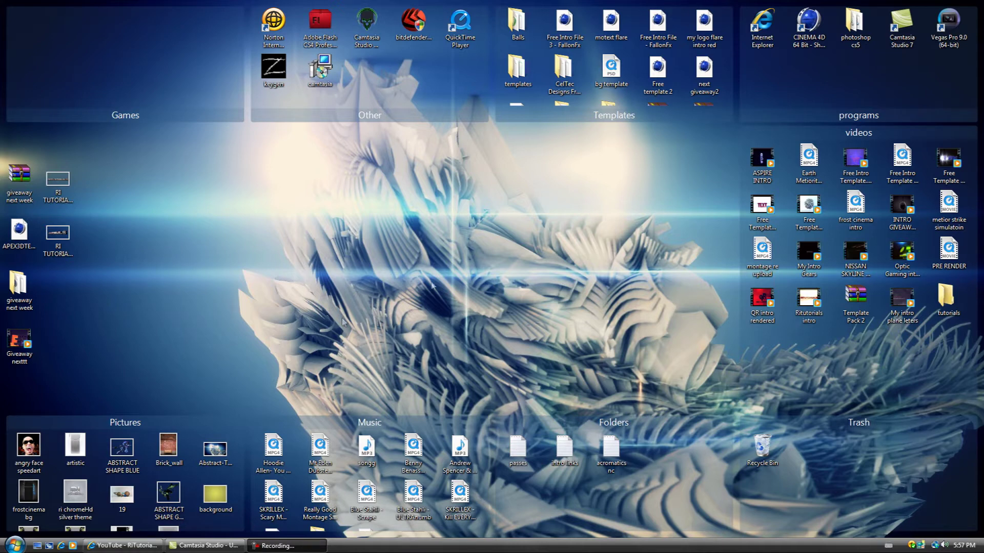
- Launch CINEMA 4D and set the render output resolution to 1280 × 720 pixels
click(814, 28)
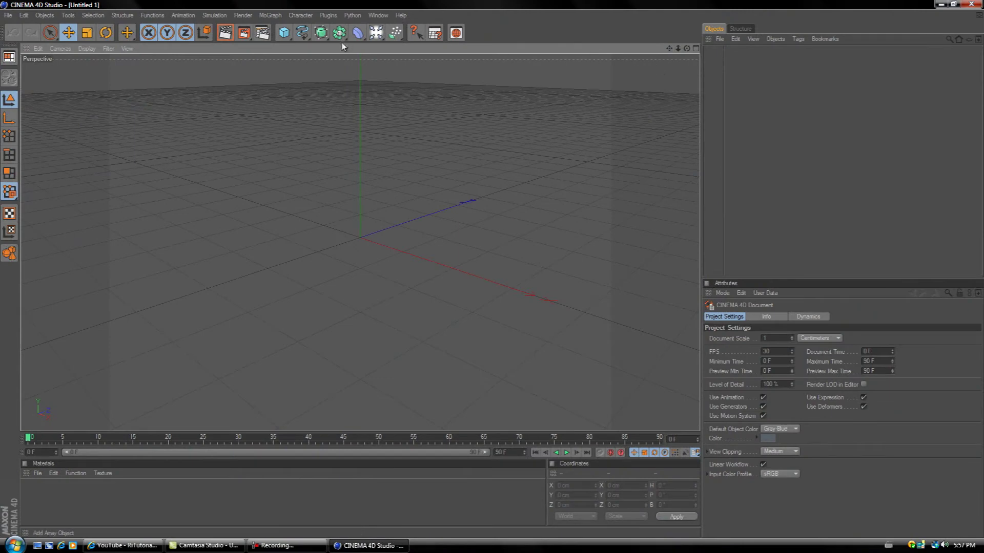
click(262, 33)
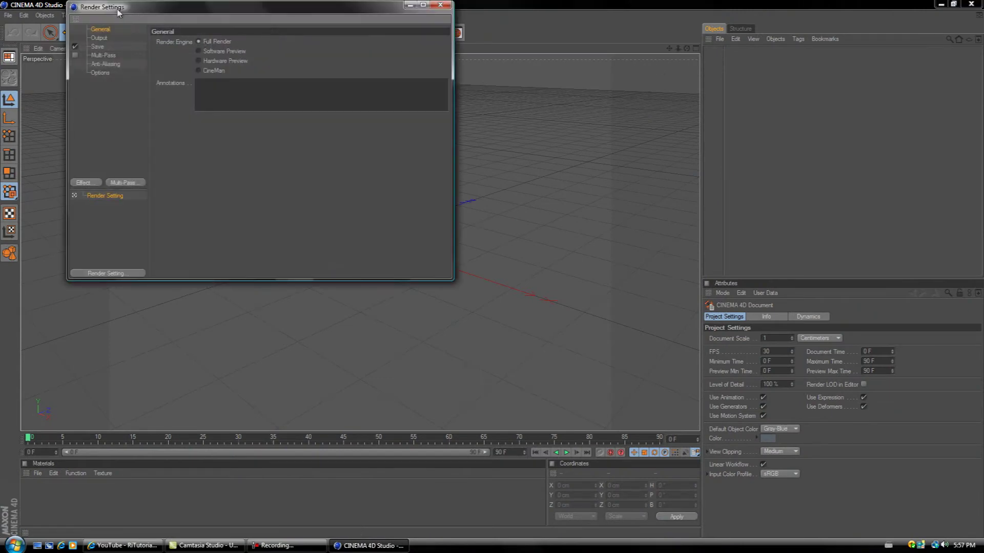
click(98, 38)
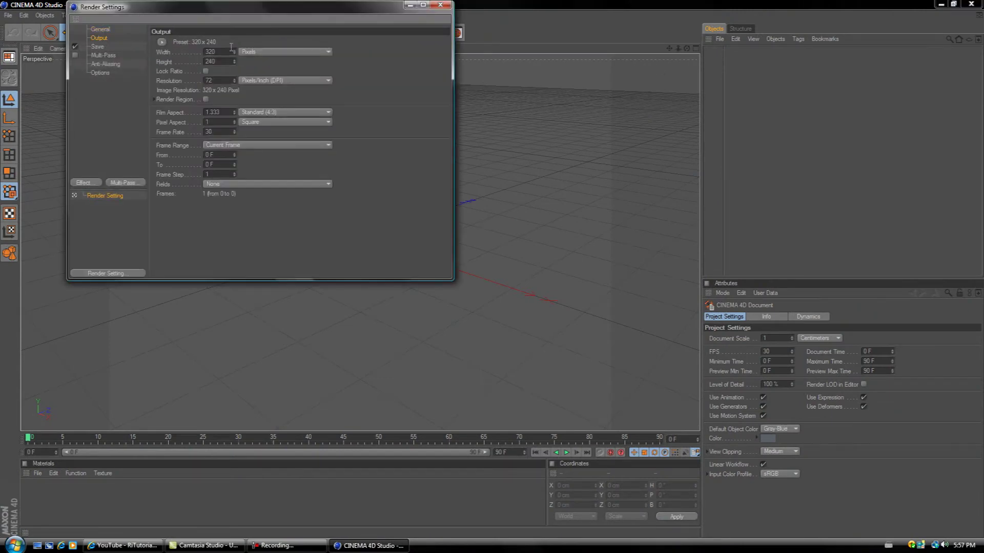
text(1280)
key(Tab)
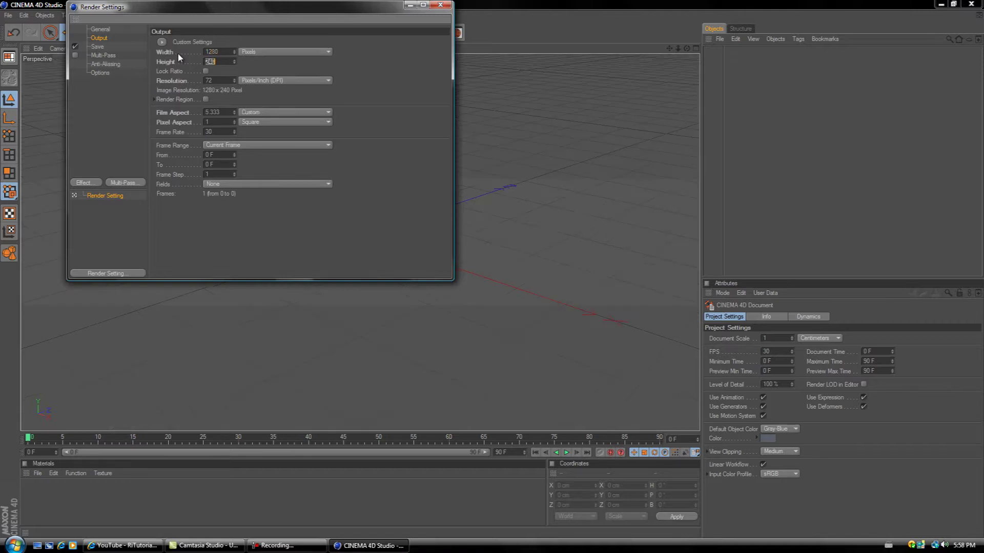
text(7)
click(439, 5)
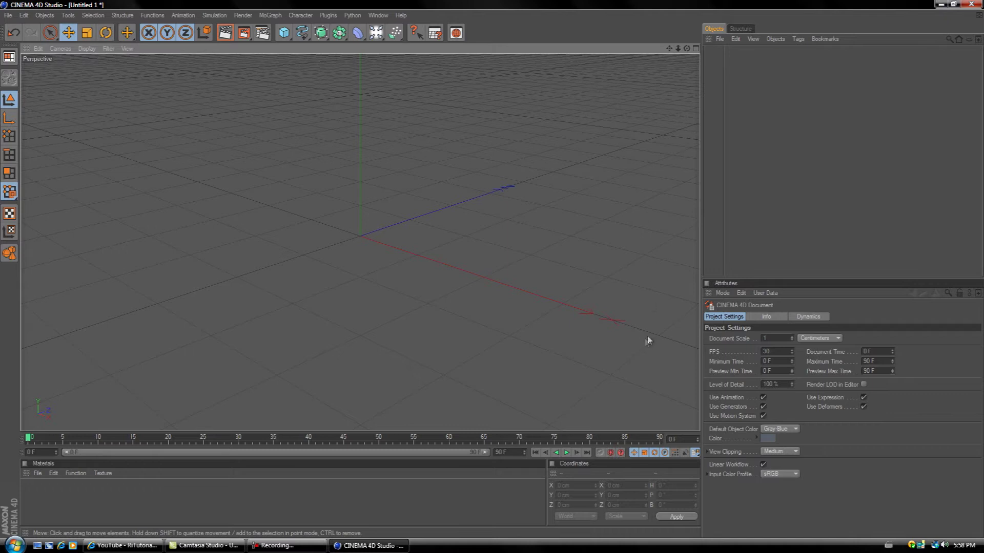
- Add a Plane primitive to the scene
drag(686, 48, 494, 272)
click(283, 32)
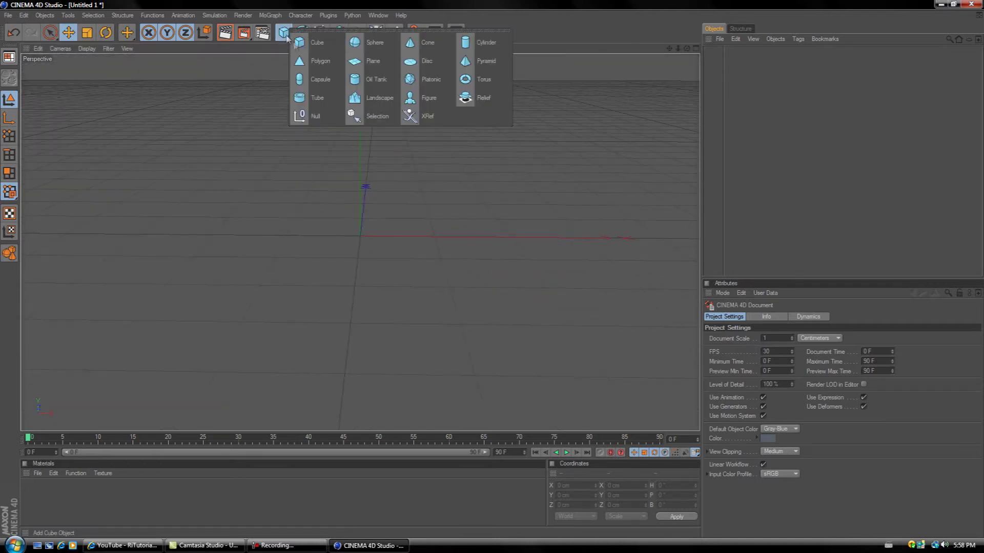
click(374, 61)
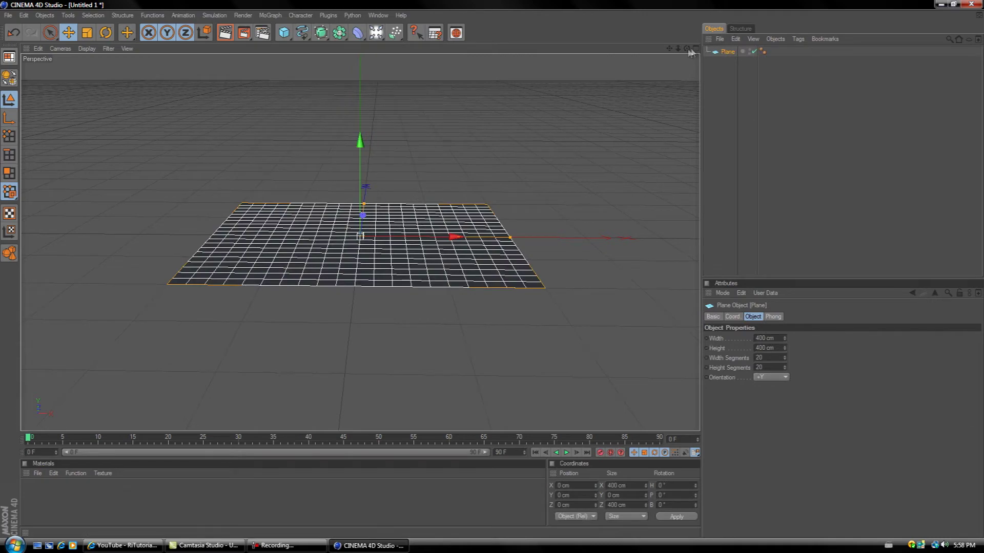
- Stretch the plane to about 35459 by 17189 cm so it reaches the horizon
drag(688, 49, 439, 291)
scroll(395, 268, down, 5)
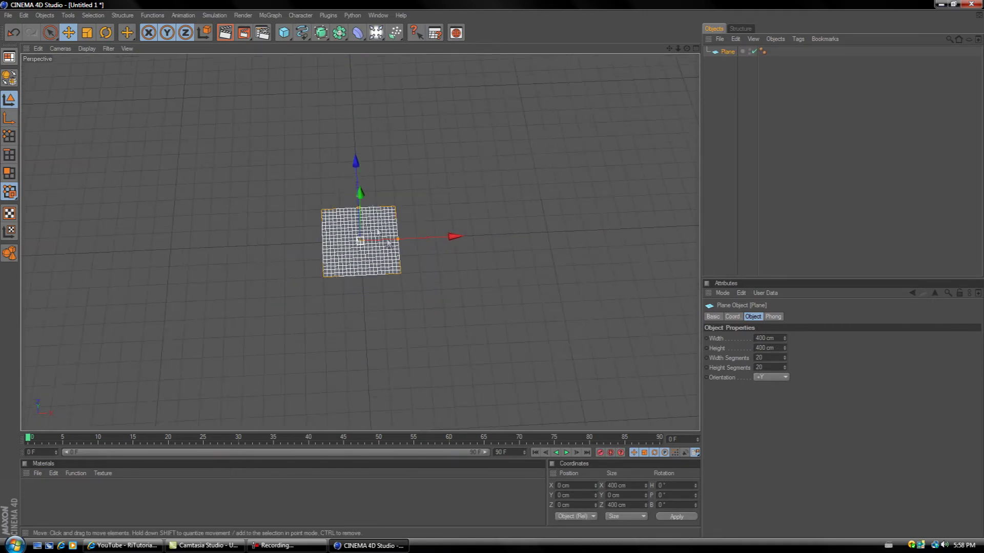
drag(358, 213, 487, 231)
drag(397, 239, 494, 274)
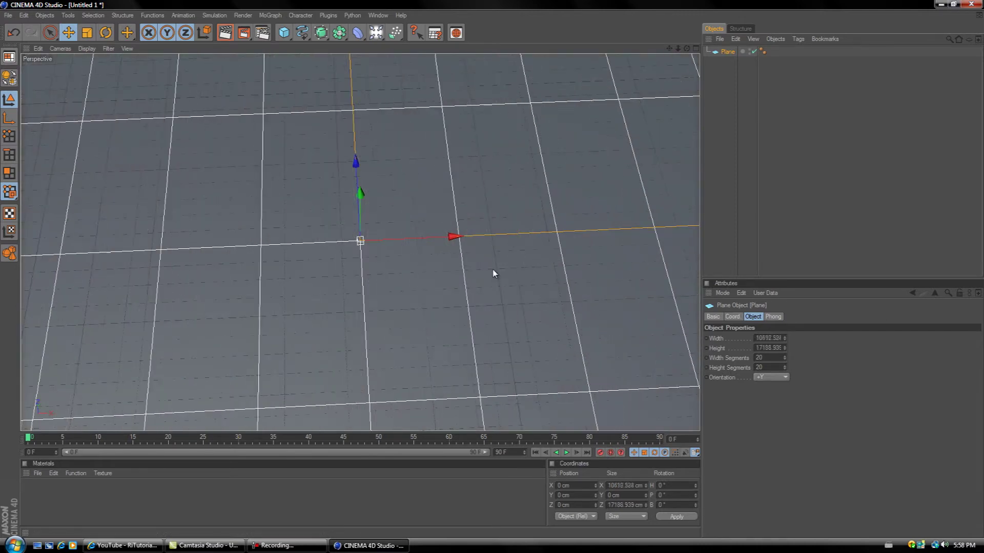
scroll(239, 250, down, 8)
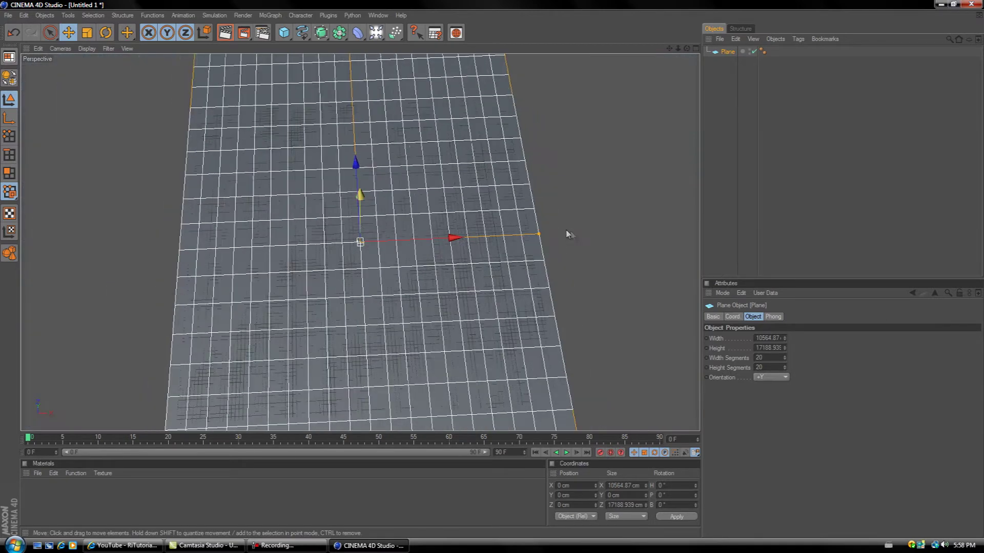
drag(537, 235, 666, 271)
scroll(499, 238, up, 2)
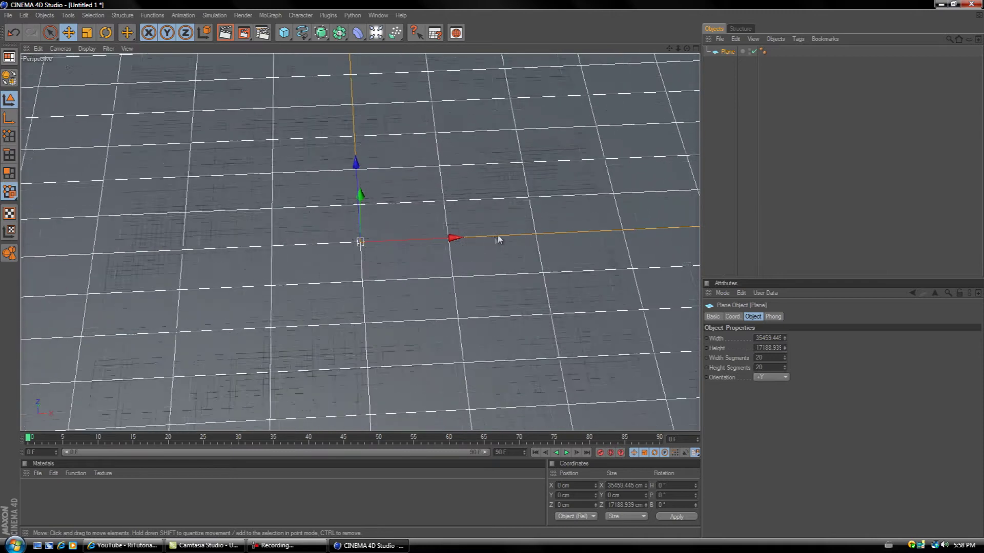
scroll(491, 236, up, 6)
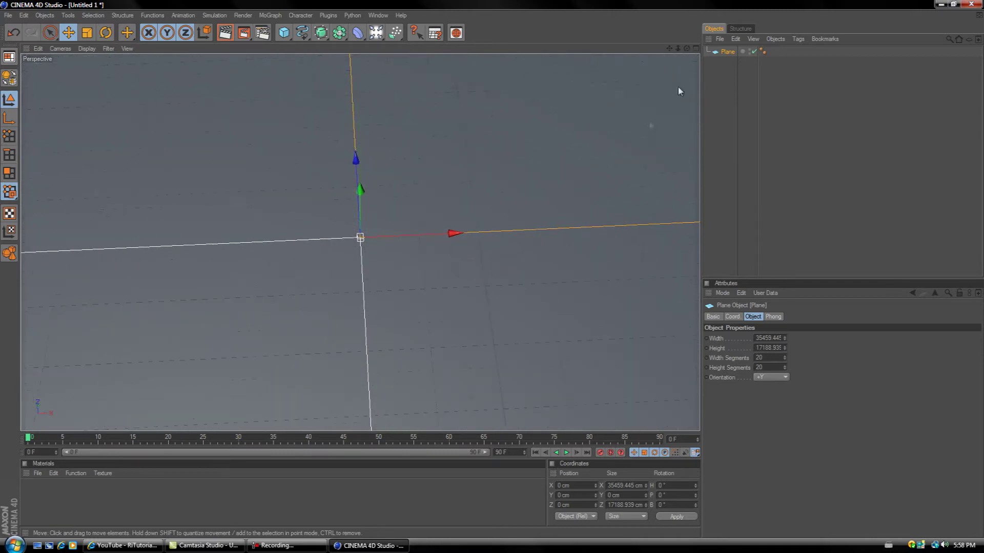
drag(686, 48, 502, 96)
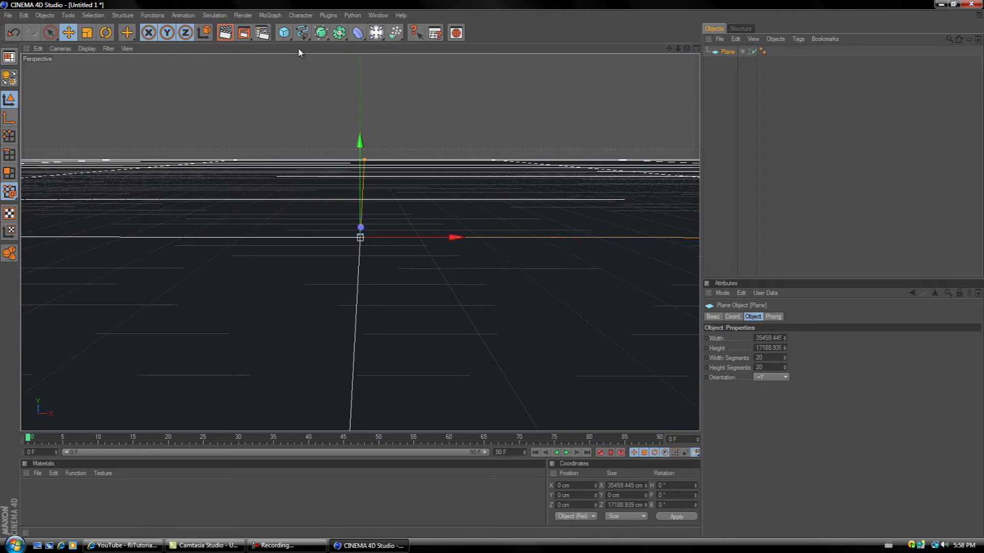
click(271, 15)
- Add a MoText object, raise its Depth from 20 to 70 cm, and bring up the font list
click(286, 128)
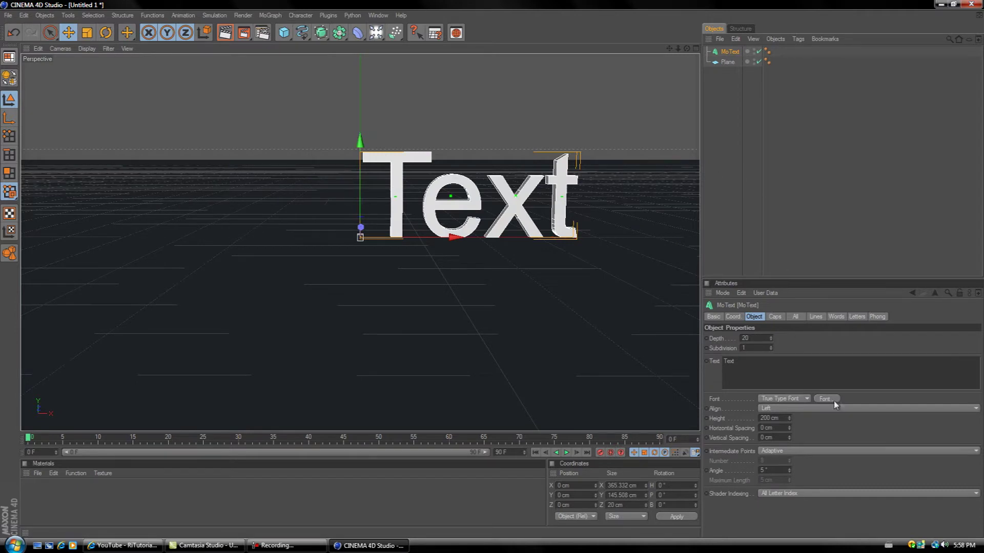
drag(771, 337, 774, 345)
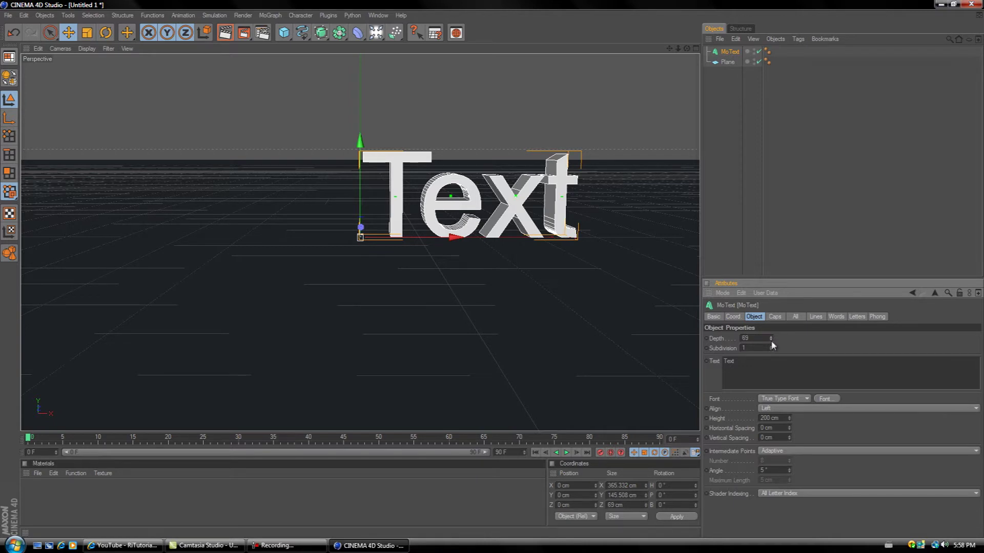
click(820, 399)
click(42, 114)
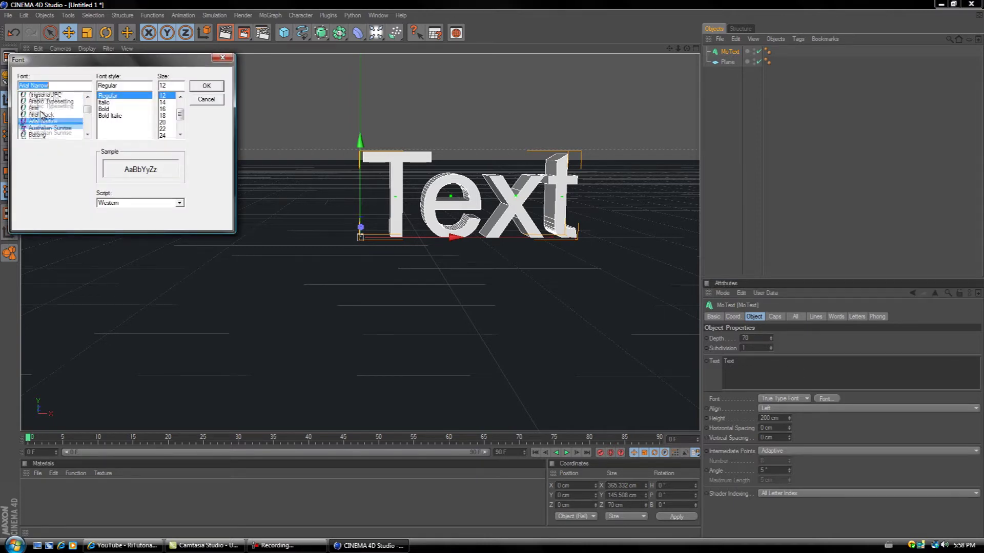
- Switch the MoText font to Aeromatics NC so it shows blocky uppercase 'TEXT' about 724 cm wide
scroll(44, 113, up, 3)
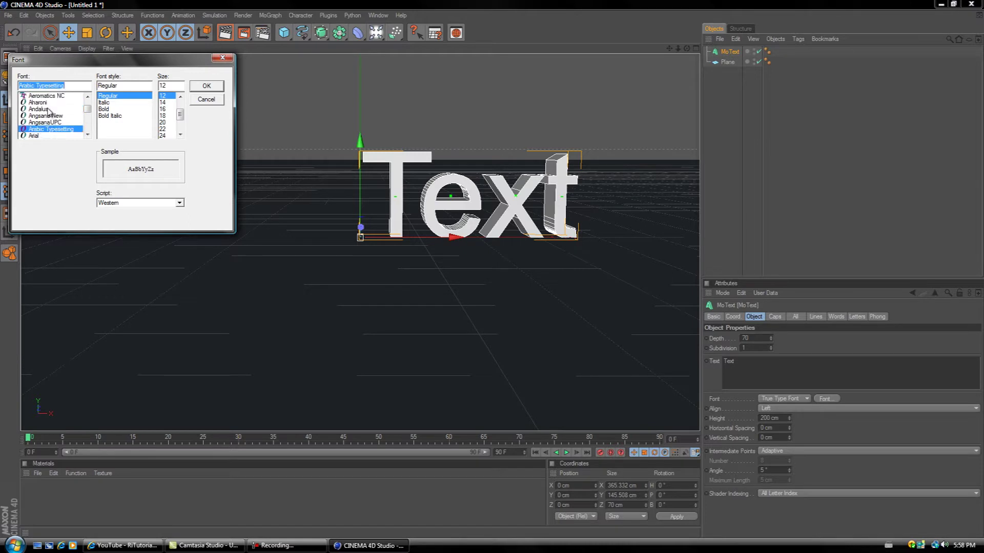
click(50, 97)
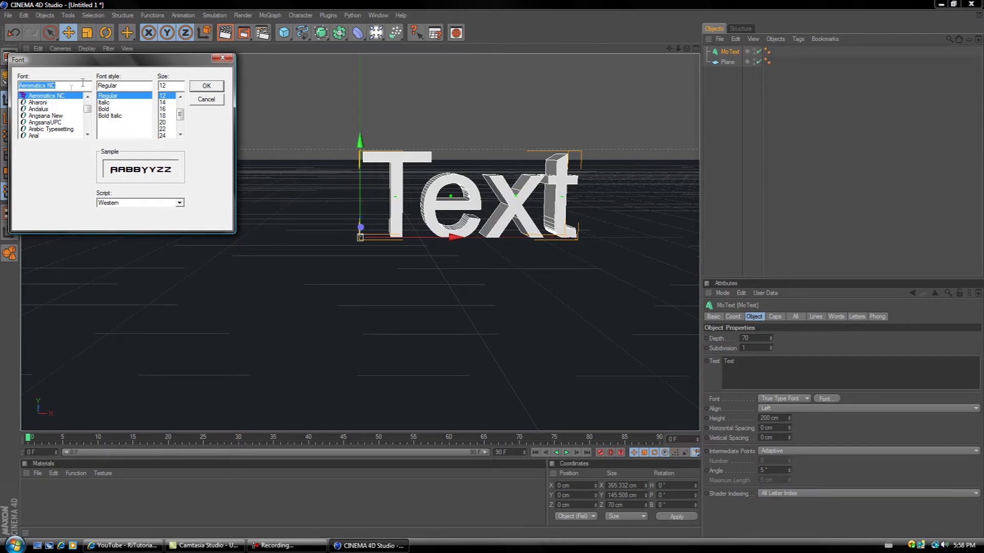
drag(97, 66, 481, 277)
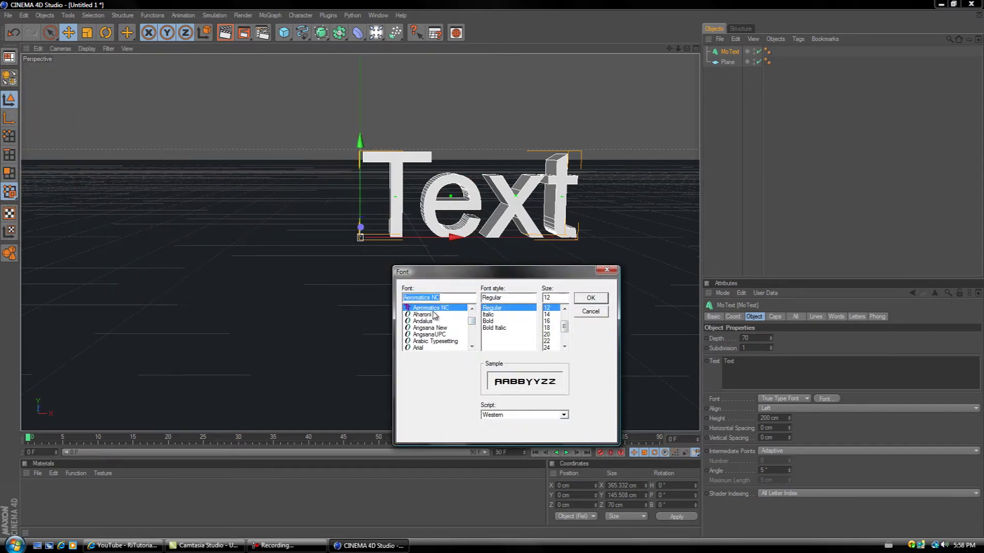
click(591, 298)
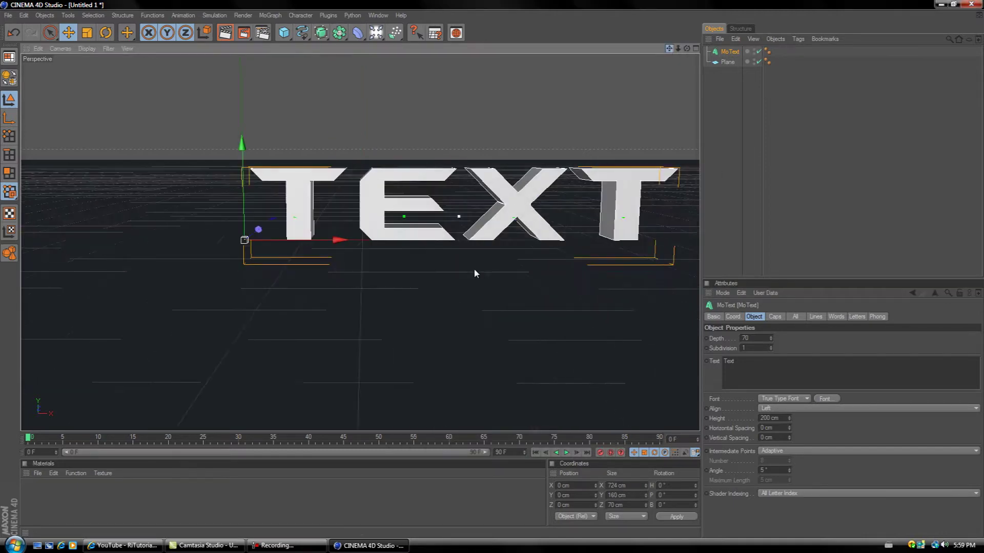
alt+drag(473, 269, 491, 268)
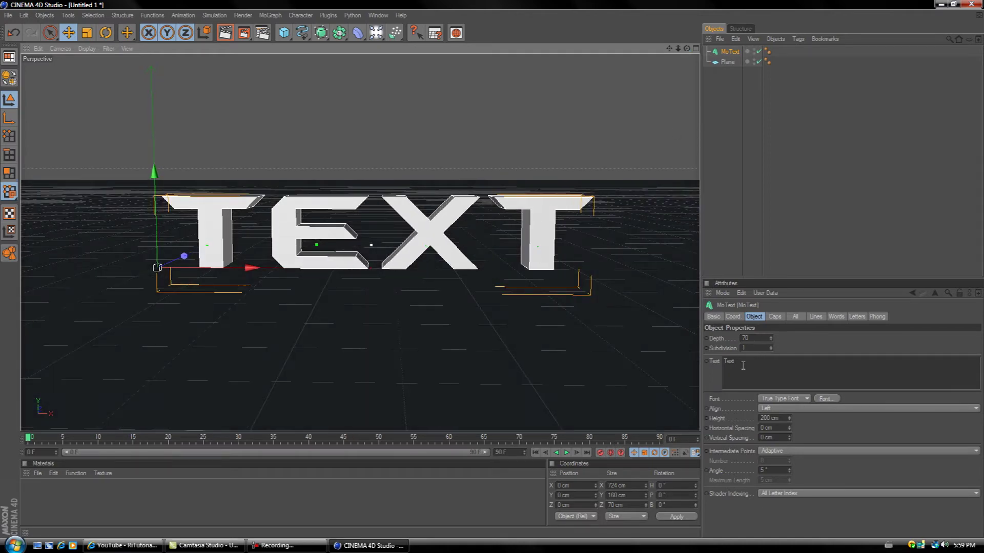
drag(743, 366, 732, 362)
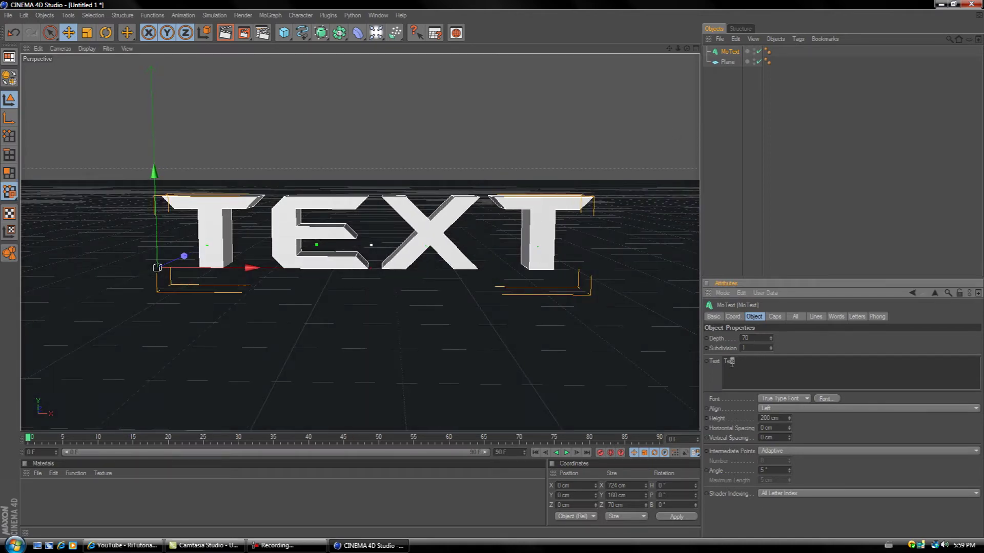
- Set both the Start and End caps of the MoText to Fillet Cap
click(774, 316)
click(766, 339)
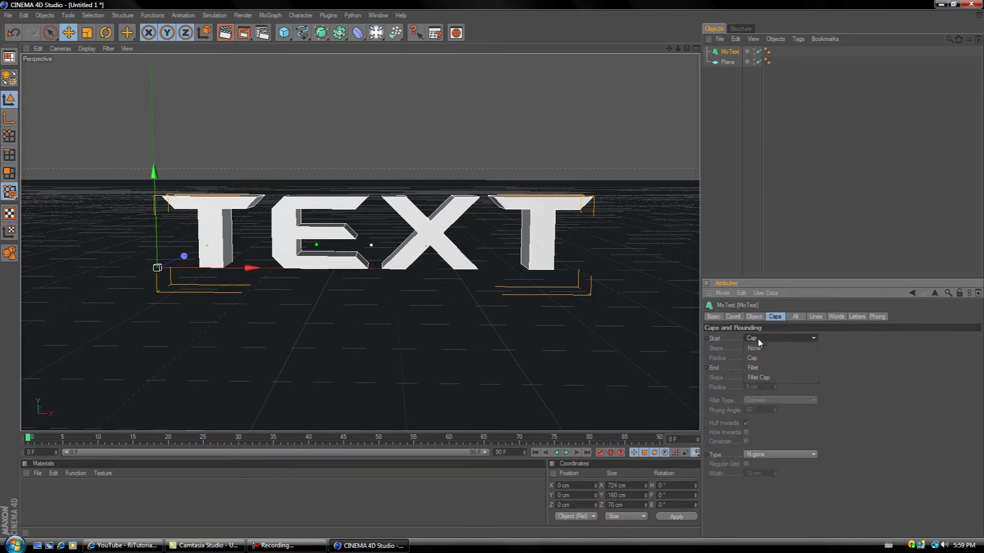
click(762, 379)
click(762, 368)
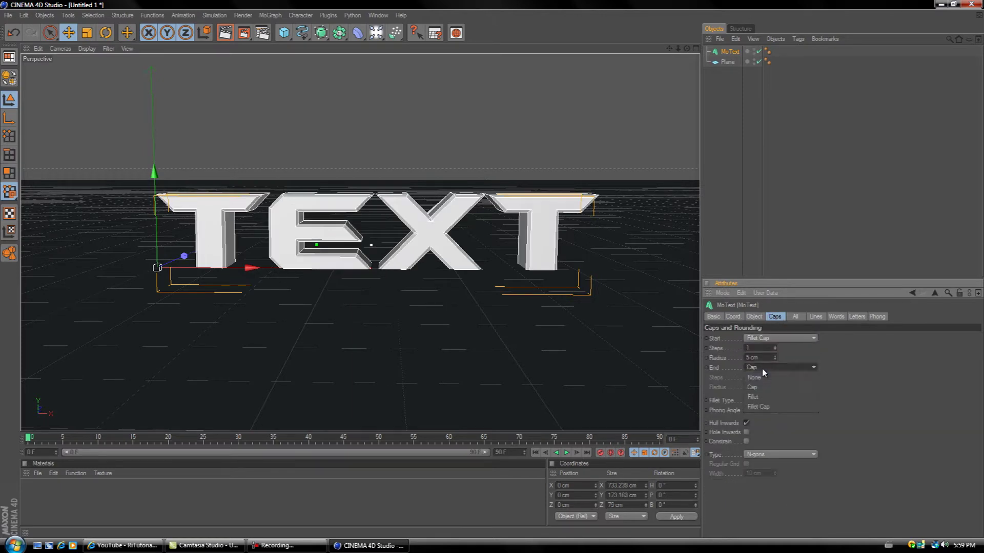
click(769, 406)
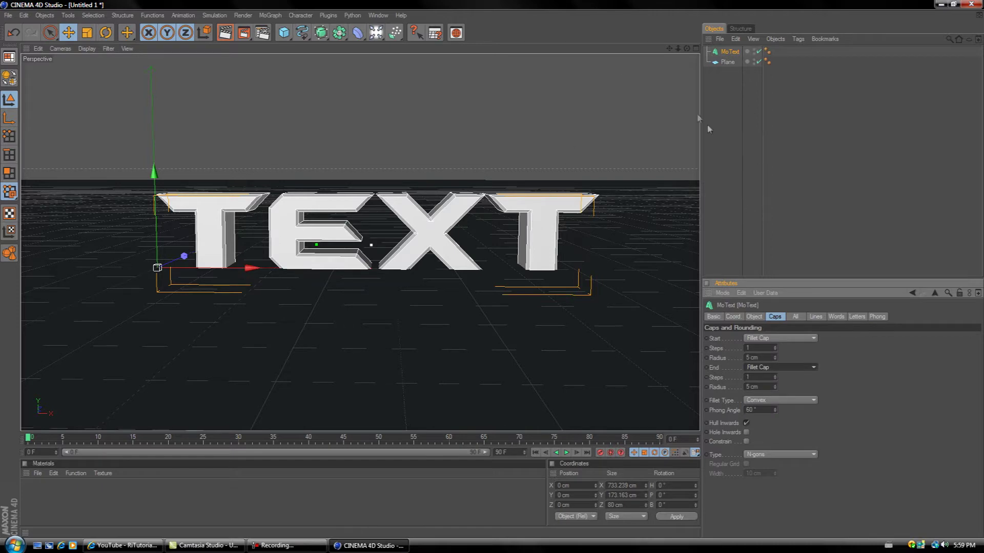
- Raise the MoText on Y above the floor and reframe the view at a lower angle
alt+drag(685, 54, 492, 267)
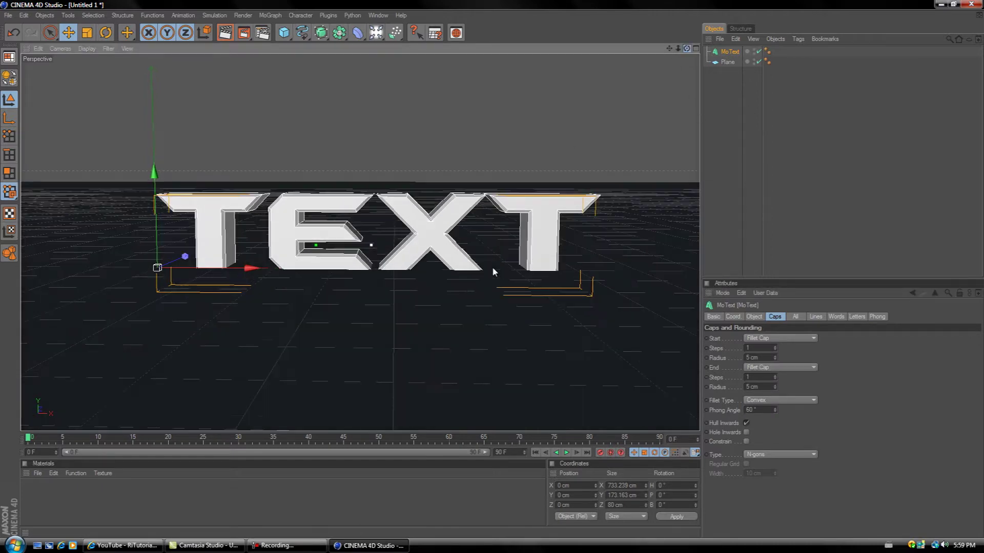
drag(174, 211, 188, 180)
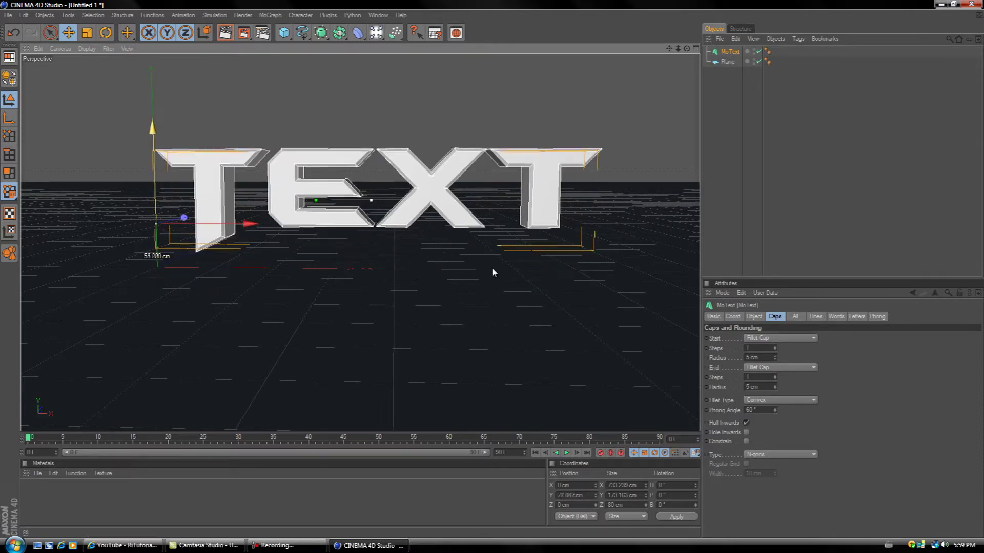
drag(669, 48, 491, 267)
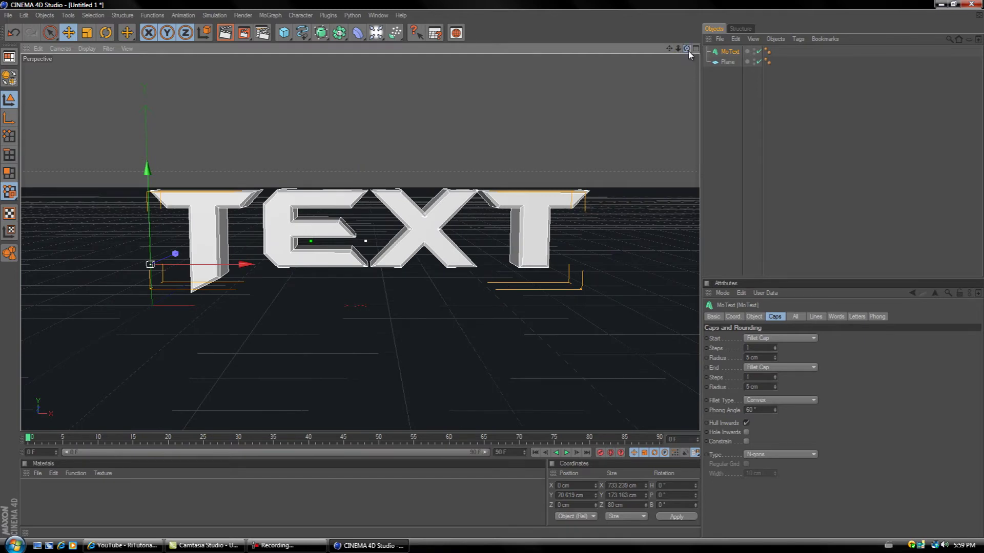
drag(687, 50, 493, 269)
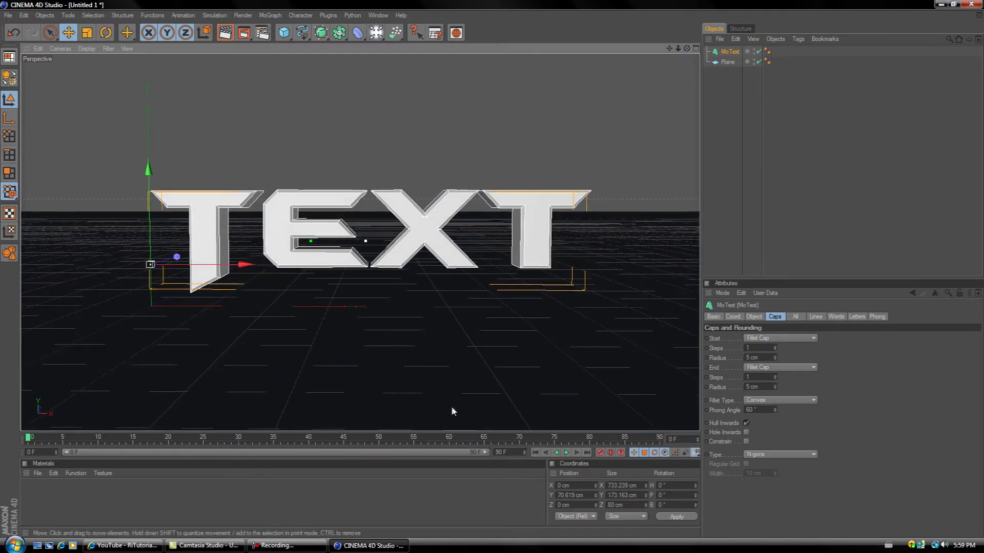
click(287, 546)
click(68, 500)
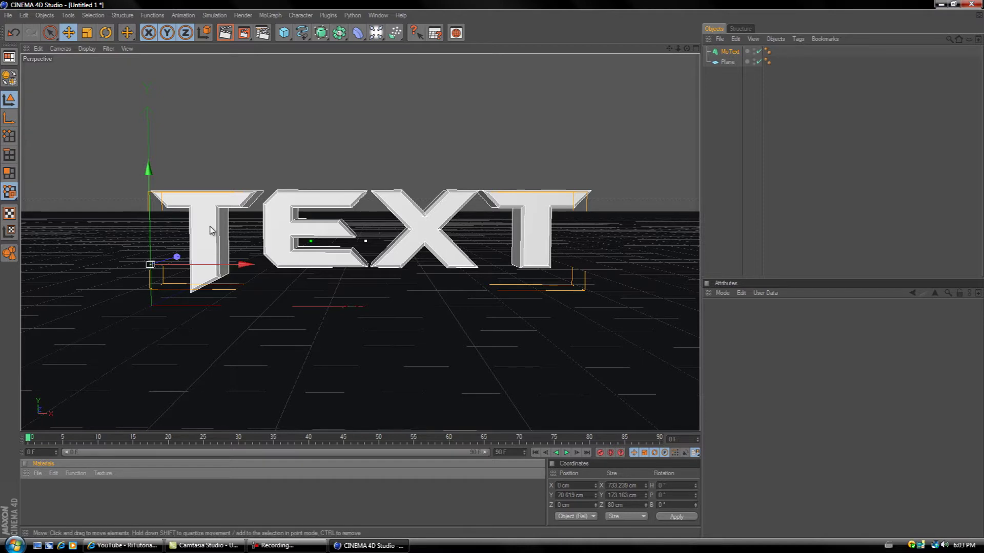
- Create a new material Mat and load a 2D - Circular Gradient into its Color channel
double_click(73, 494)
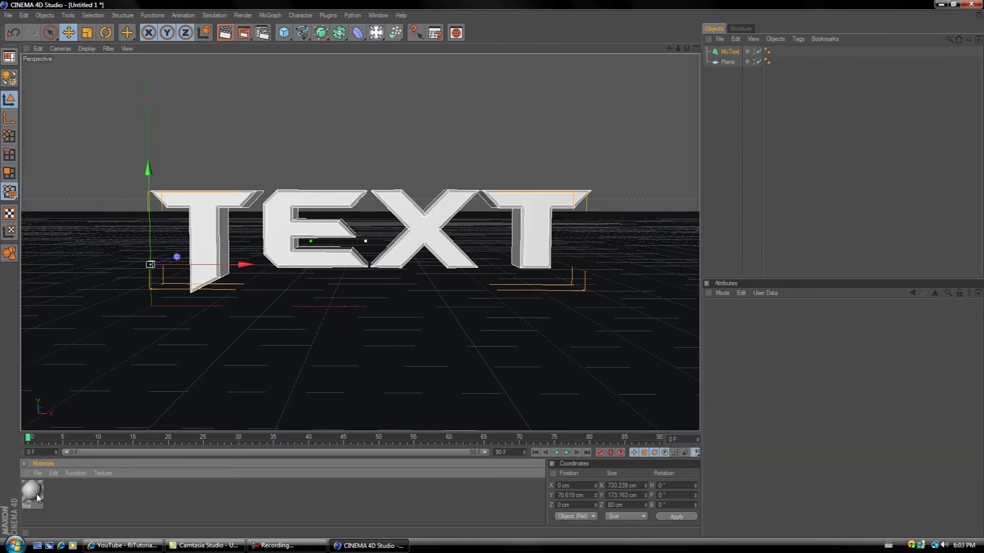
double_click(31, 495)
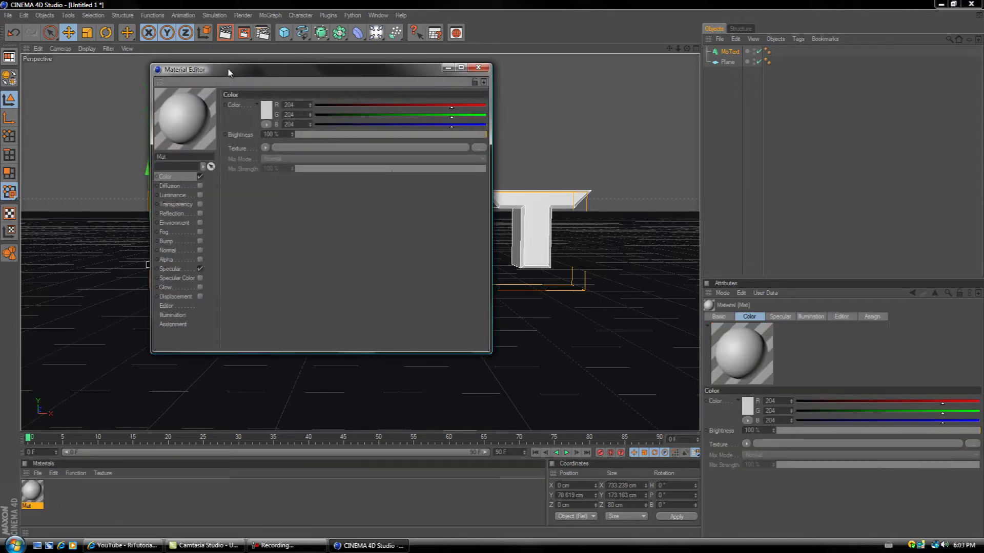
drag(229, 72, 409, 248)
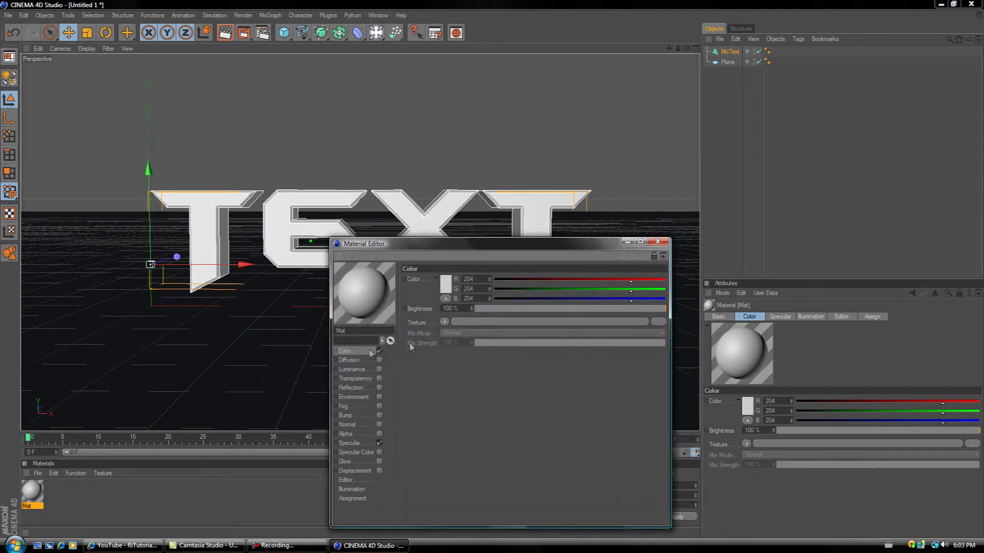
click(444, 322)
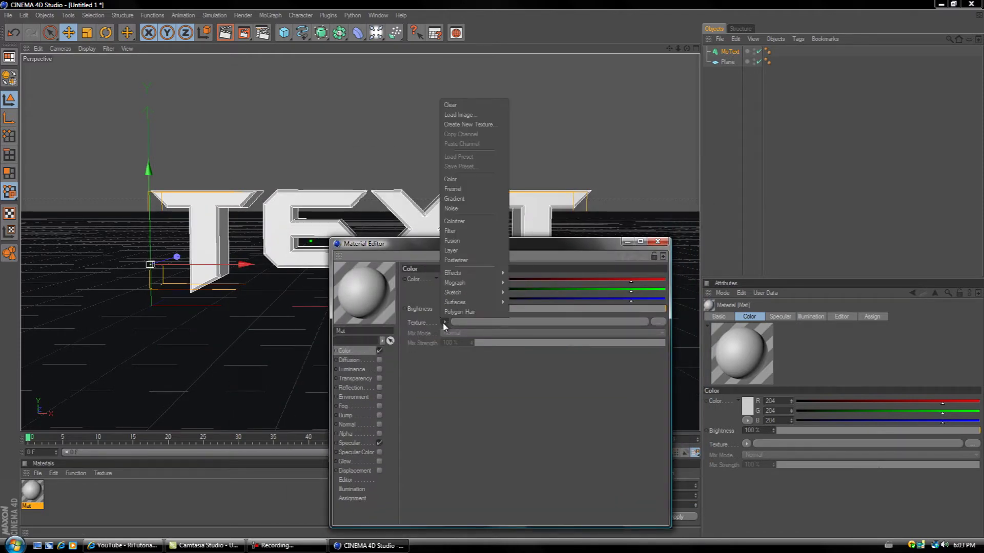
click(462, 197)
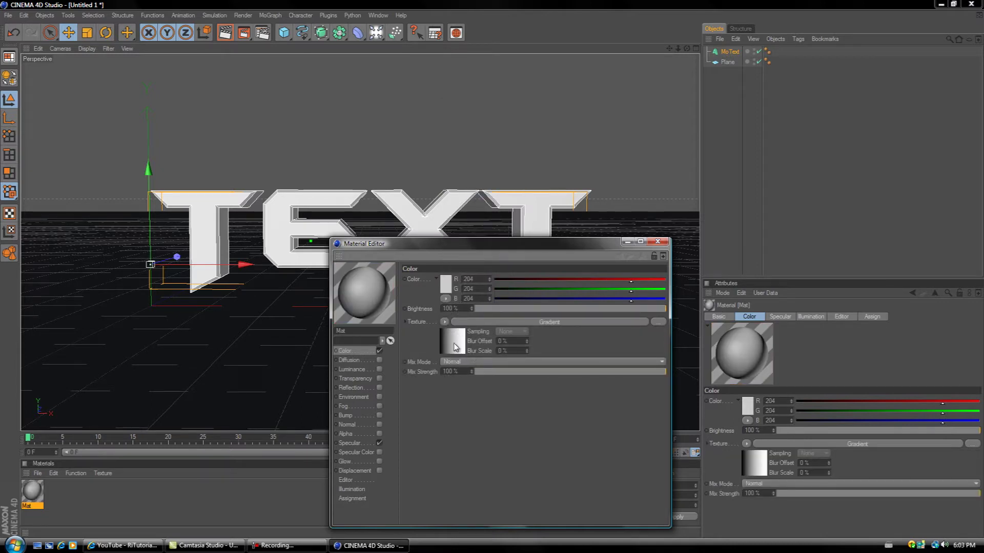
click(455, 346)
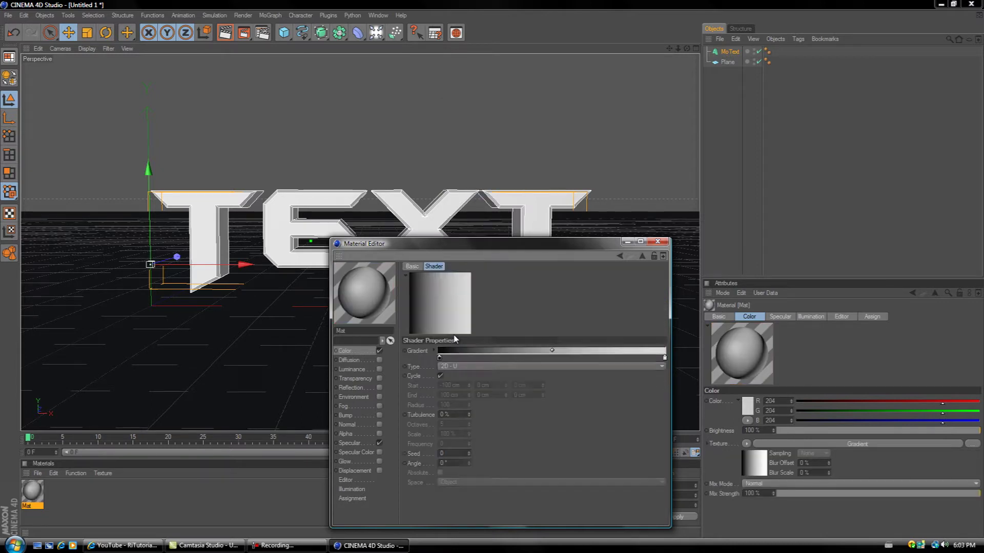
click(453, 367)
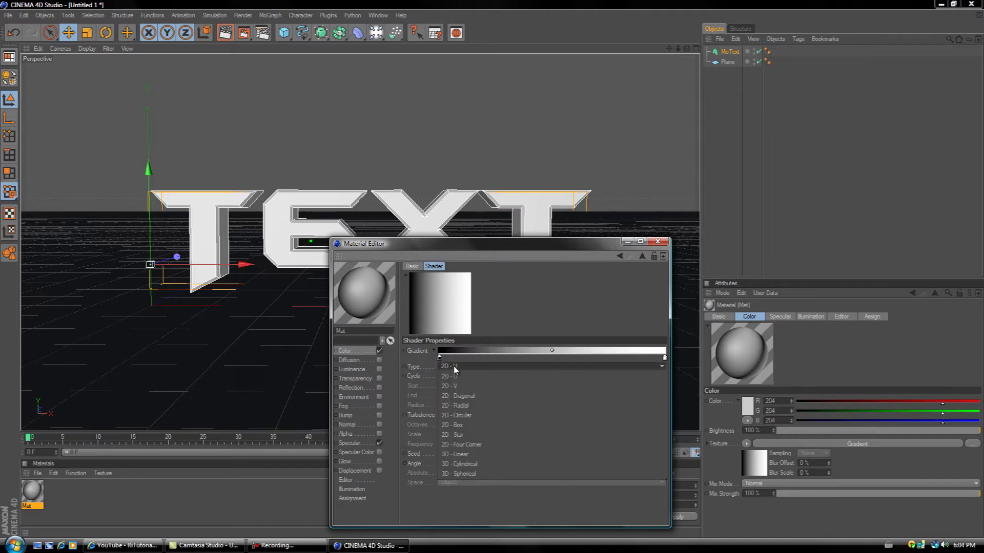
click(469, 416)
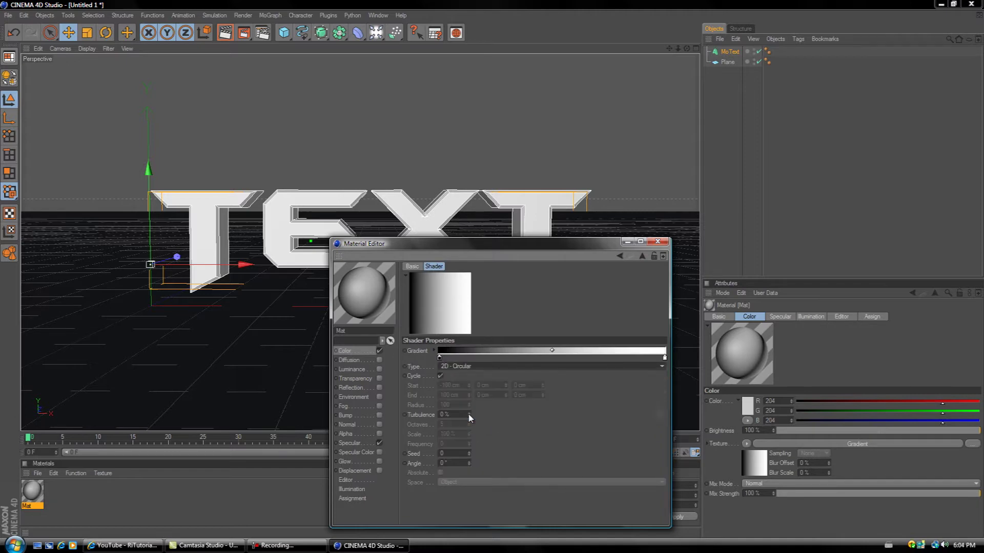
- Colour the Color gradient's left knot pure yellow and its right knot saturated orange
double_click(439, 357)
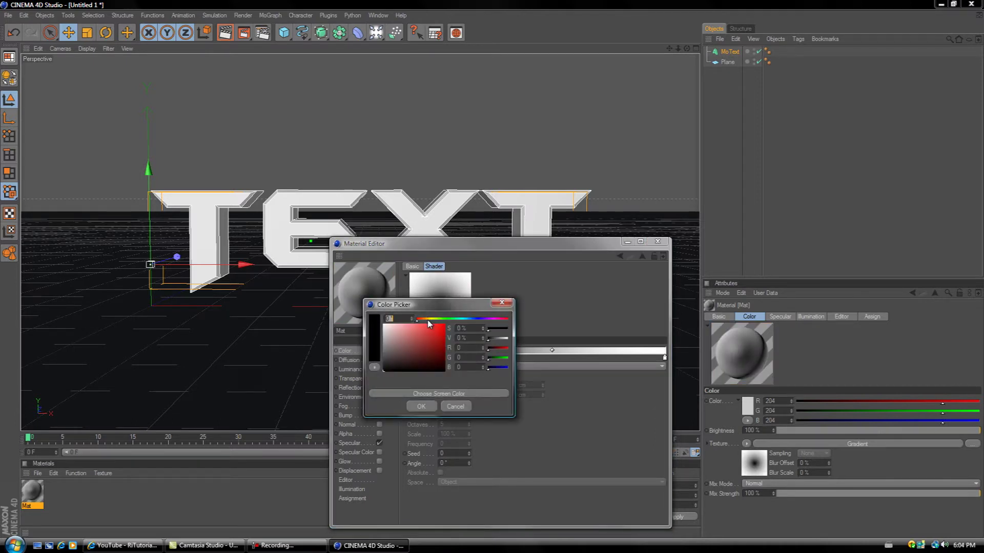
click(429, 320)
click(438, 344)
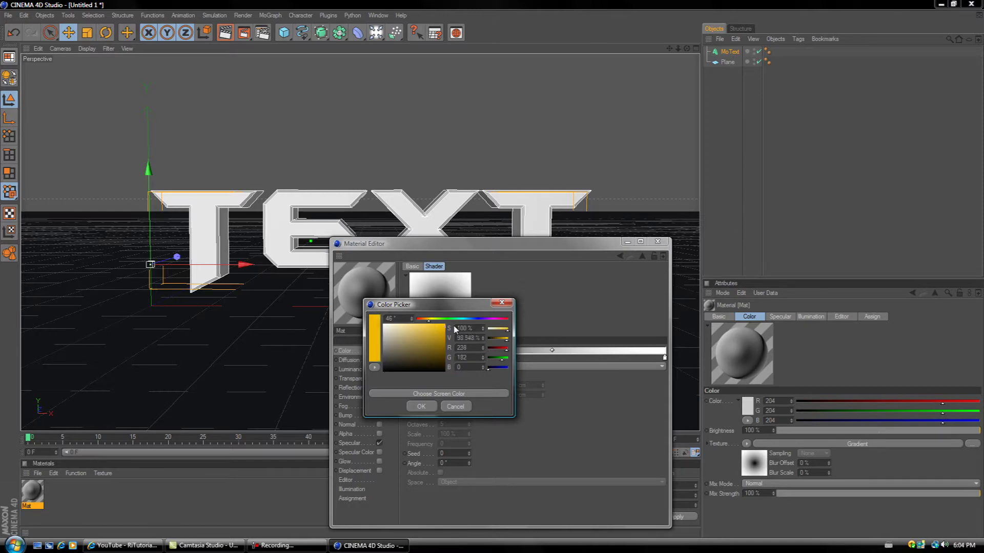
click(431, 407)
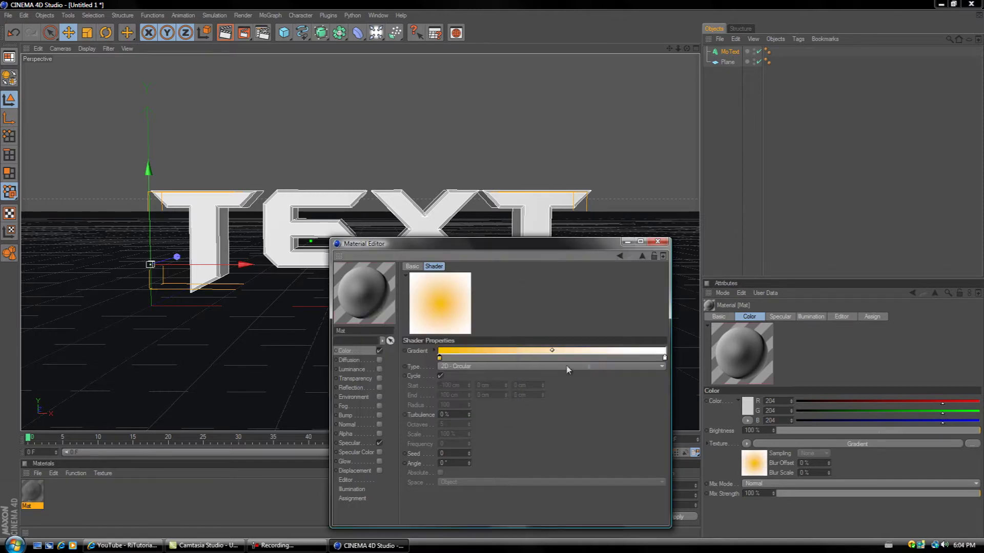
double_click(440, 359)
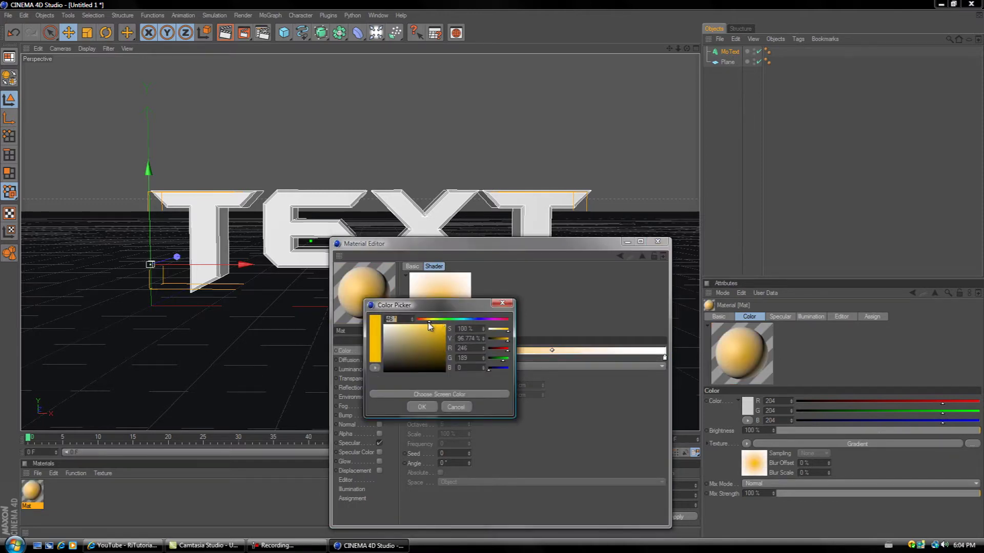
drag(428, 323, 430, 321)
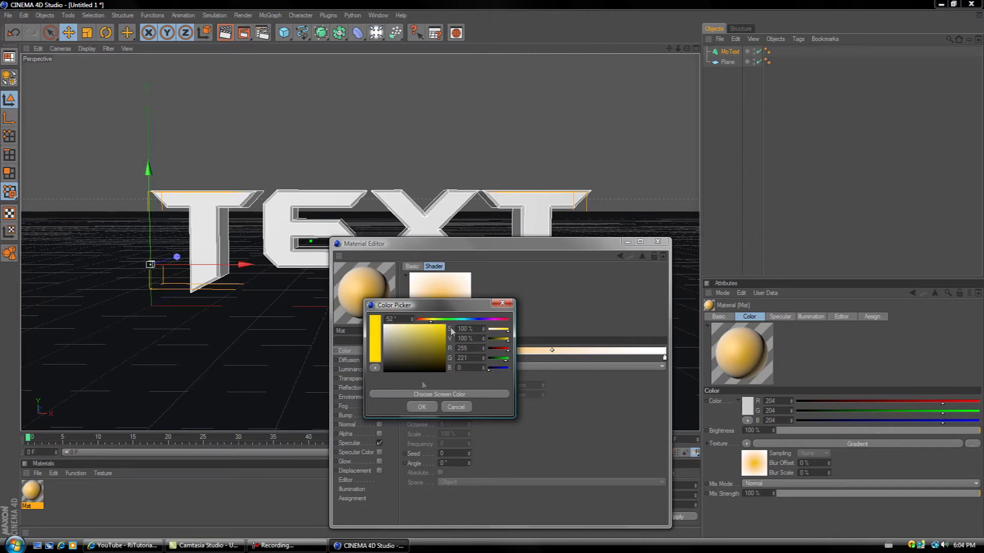
click(422, 407)
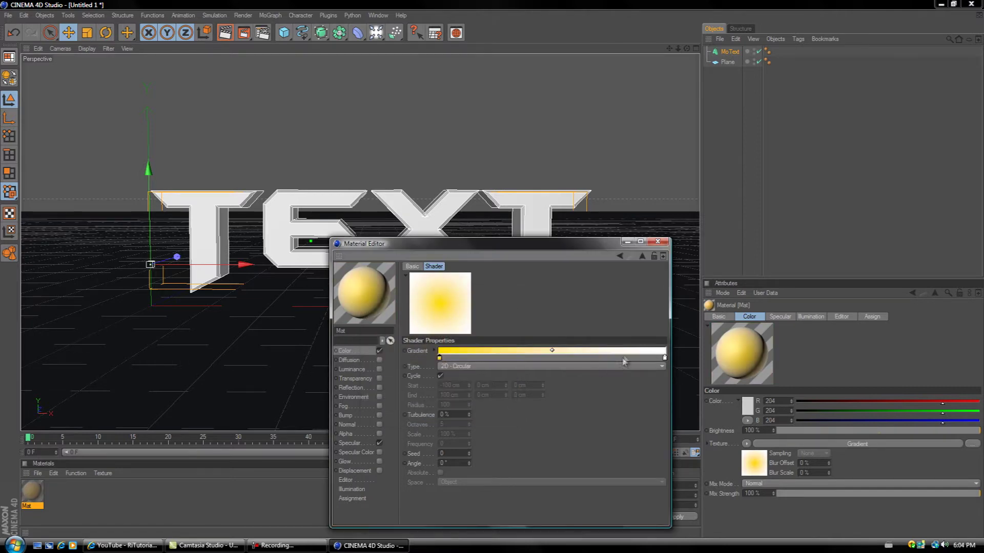
double_click(665, 359)
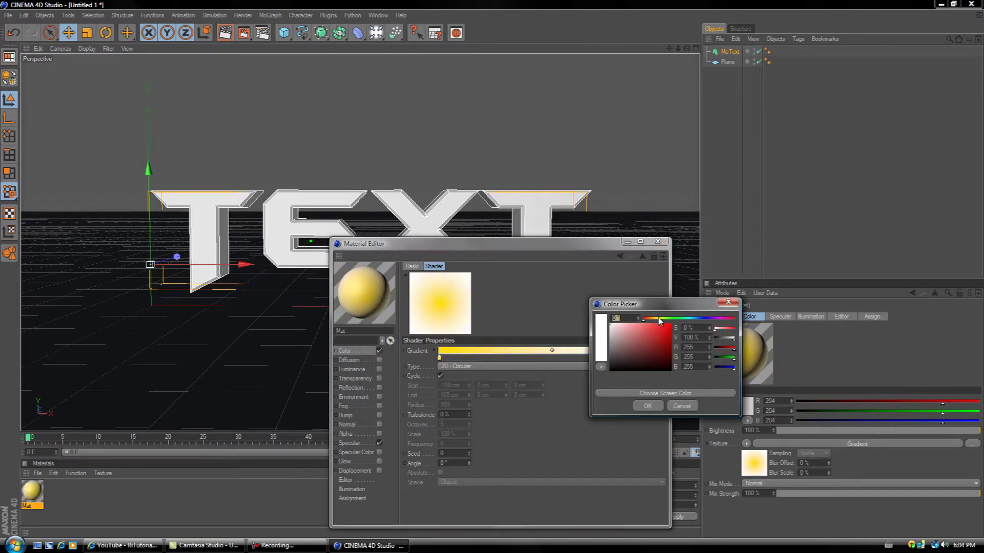
mouse_move(658, 319)
mouse_down()
mouse_move(661, 331)
mouse_move(671, 324)
mouse_up()
click(648, 406)
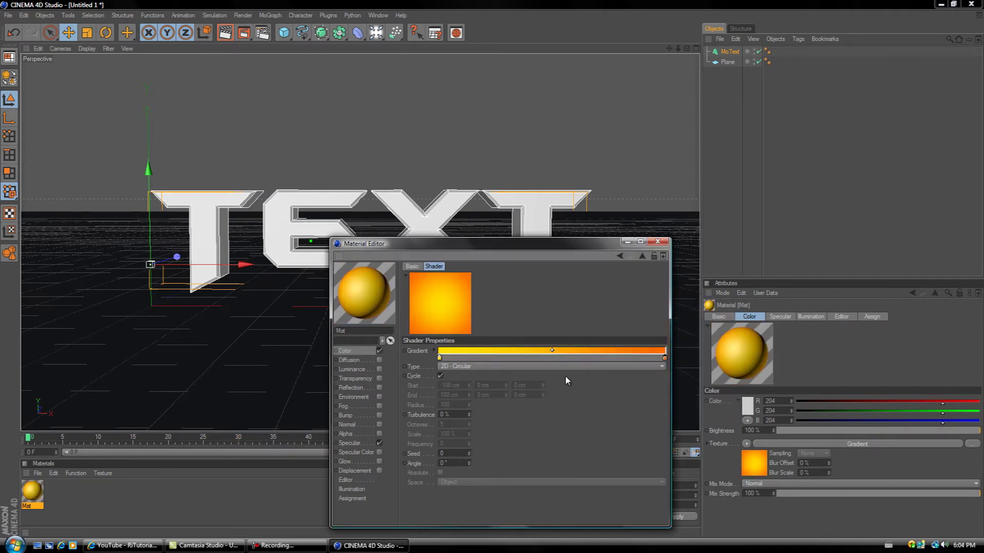
- Enable the Luminance channel and load a 2D - Circular Gradient as its texture
click(367, 370)
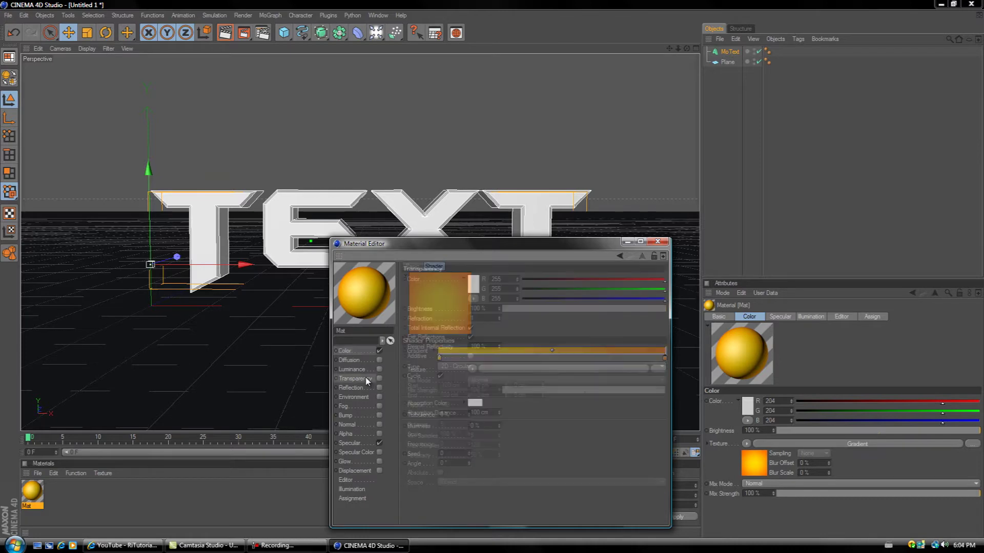
click(379, 370)
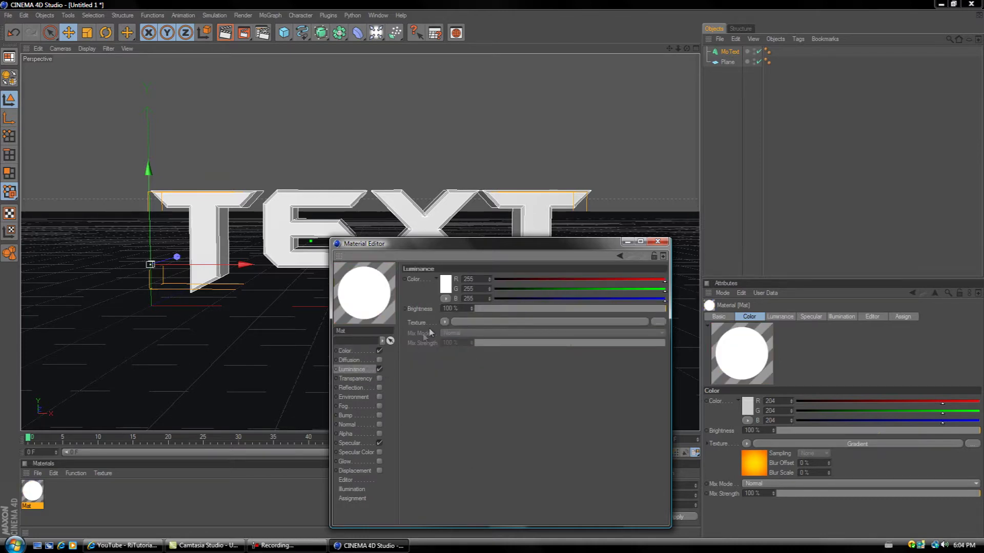
click(445, 323)
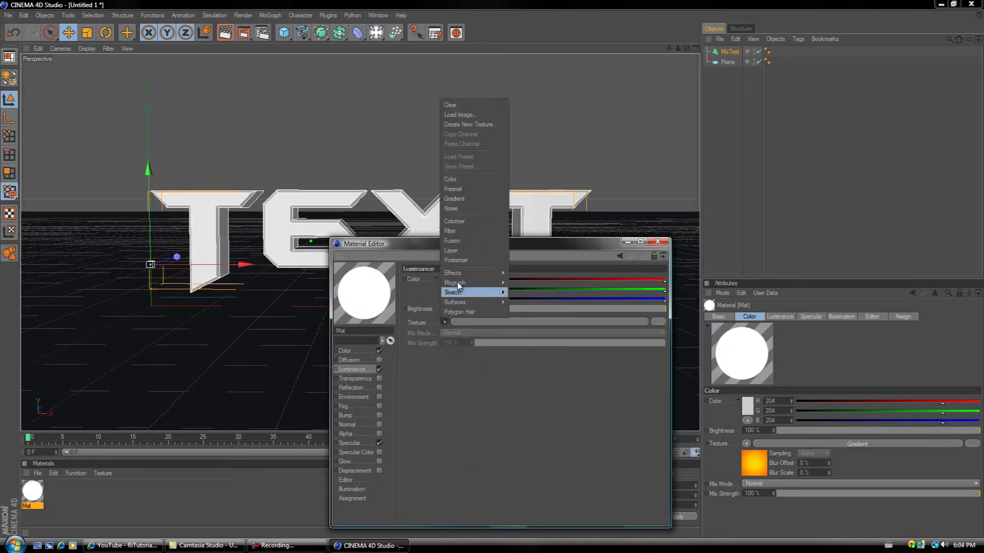
click(454, 198)
click(454, 341)
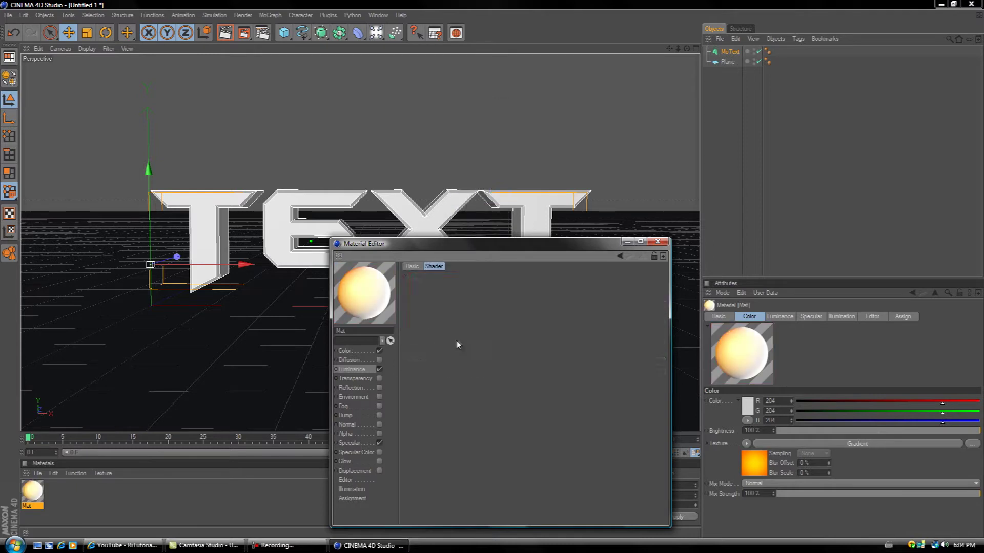
click(448, 366)
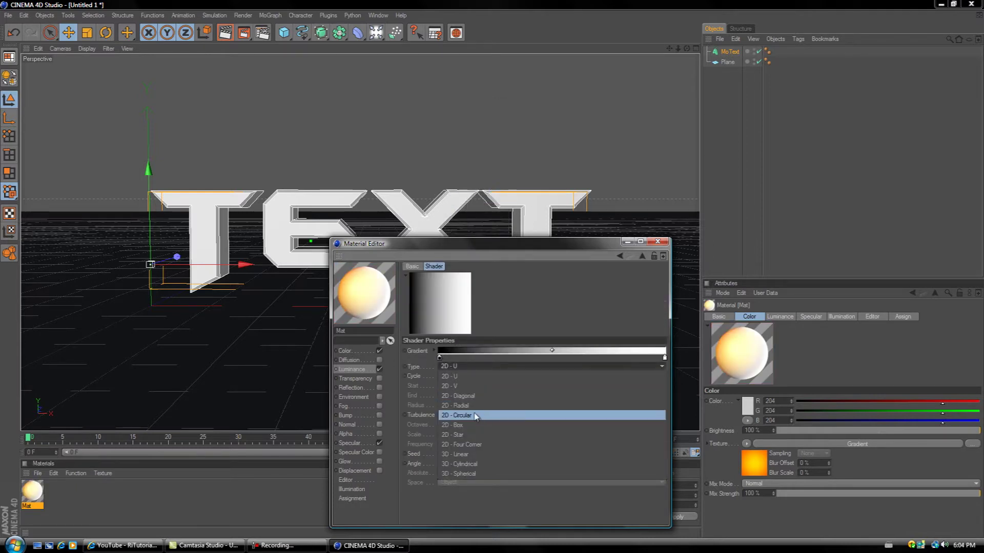
click(482, 416)
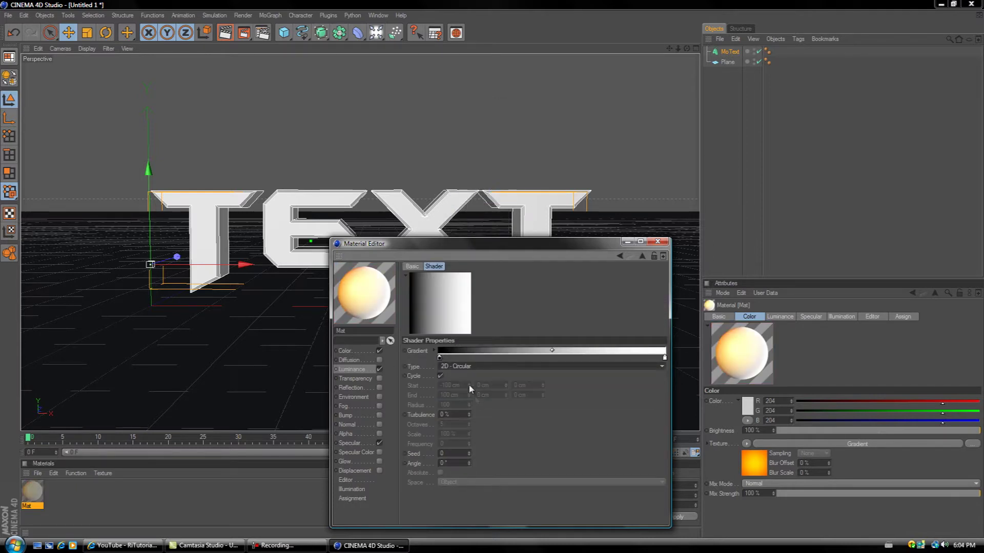
- Colour the luminance gradient's left knot full yellow and its right knot bright orange
double_click(439, 357)
click(431, 319)
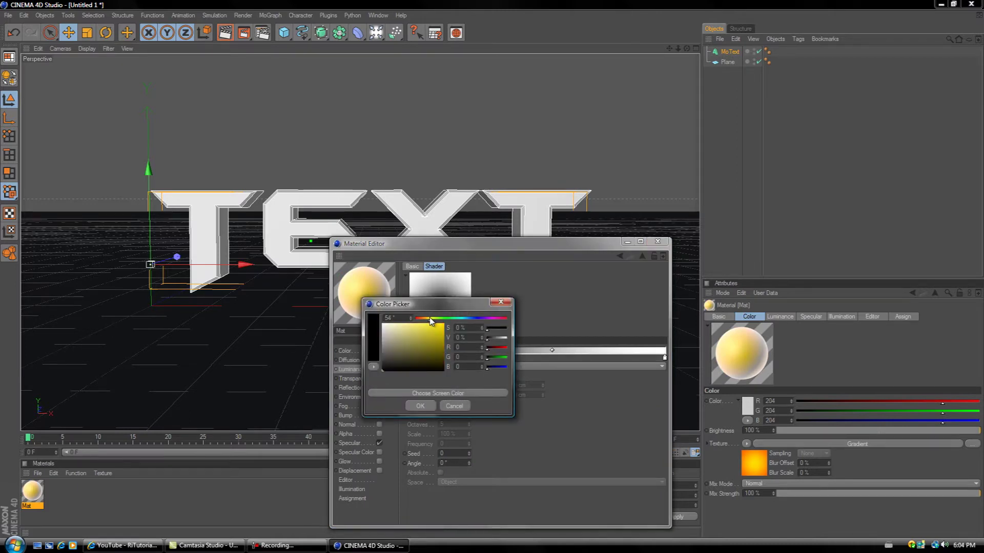
click(442, 324)
click(426, 403)
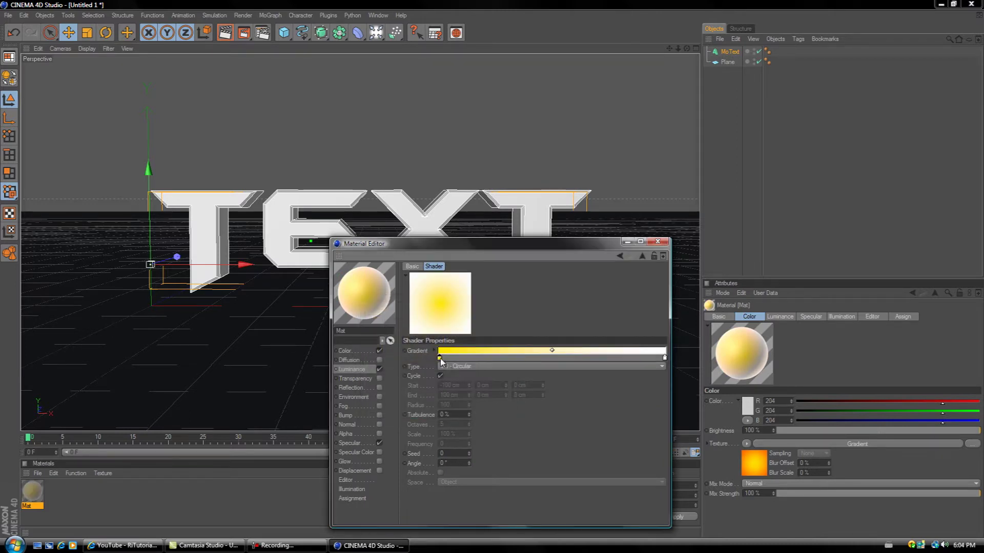
double_click(662, 358)
mouse_move(654, 323)
mouse_down()
mouse_move(647, 322)
mouse_move(668, 326)
mouse_up()
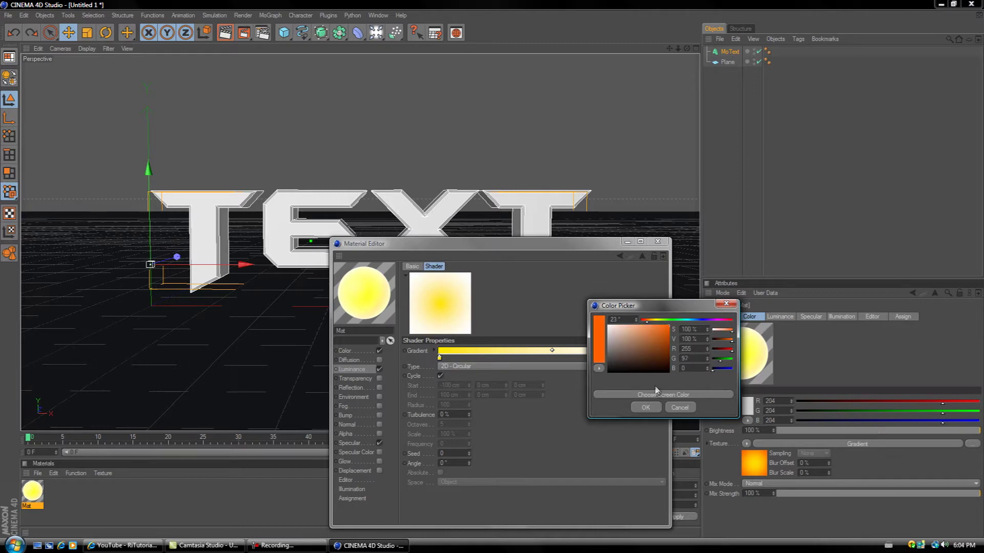
click(646, 407)
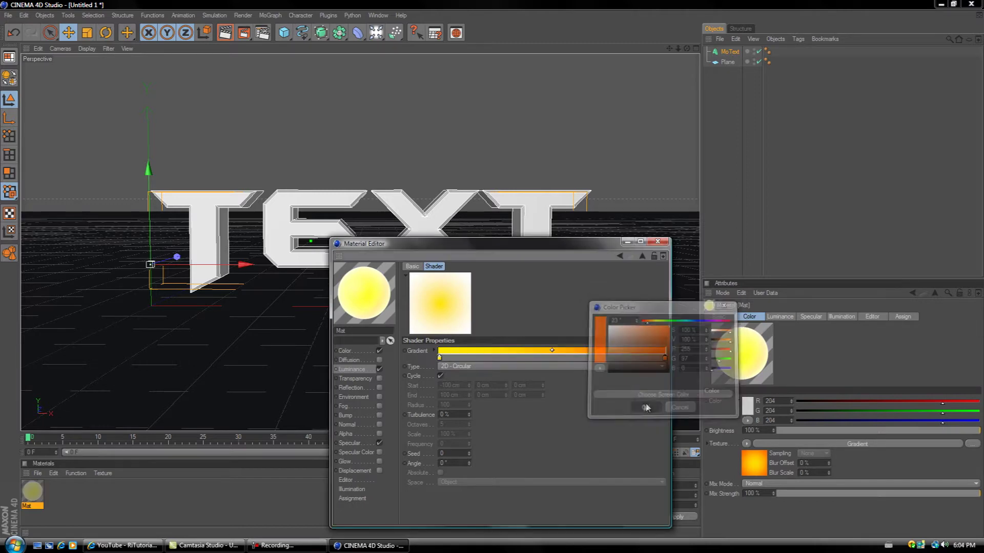
click(362, 388)
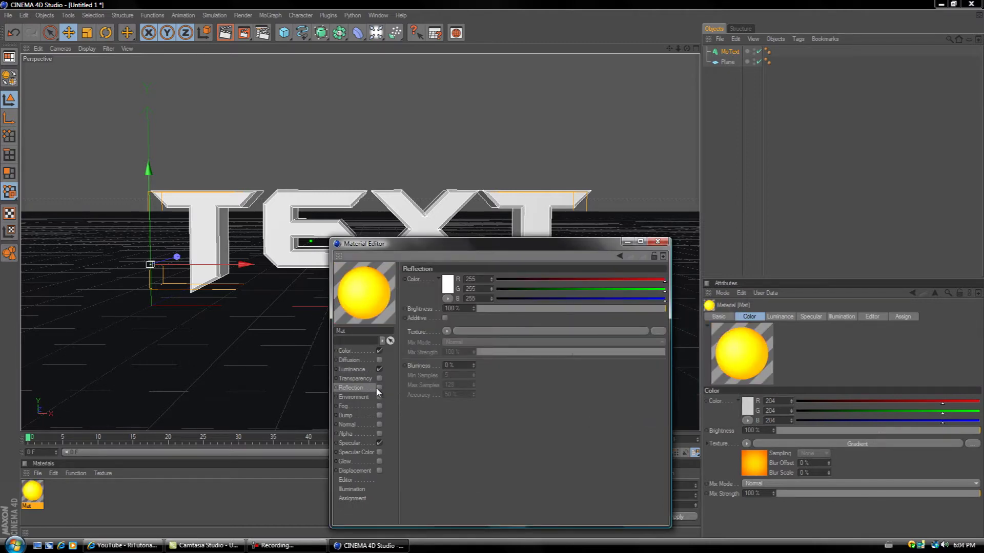
- Leave the Reflection channel switched off and close the Material Editor
click(380, 388)
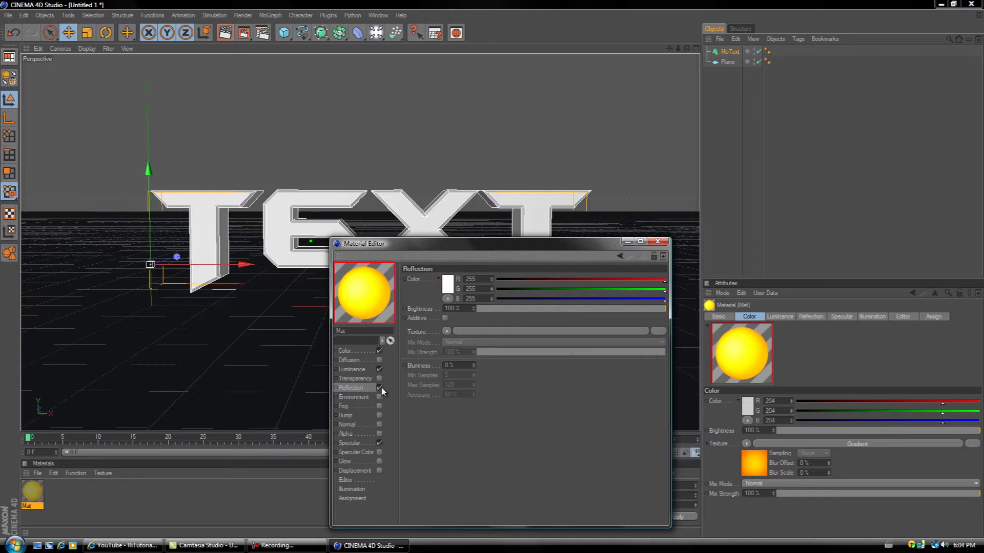
click(380, 388)
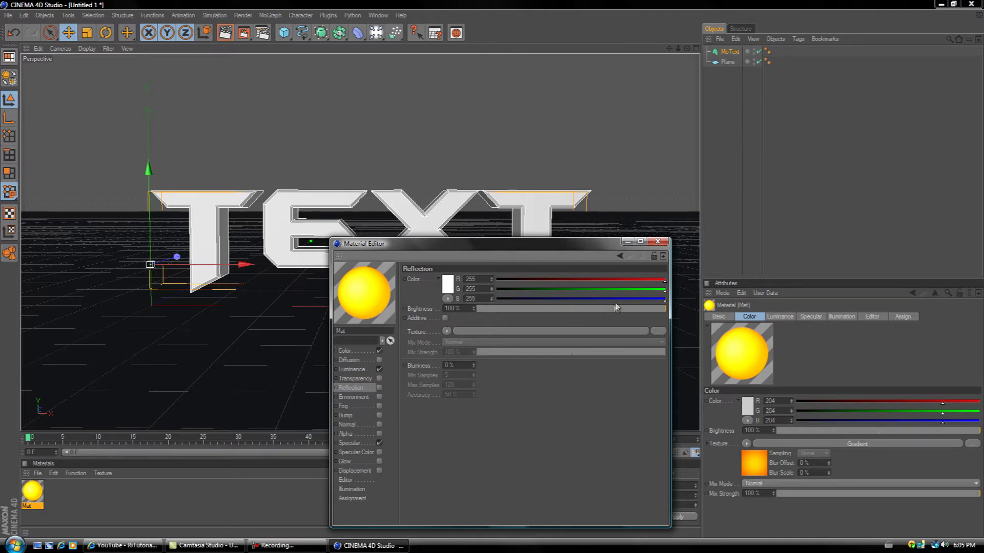
click(658, 241)
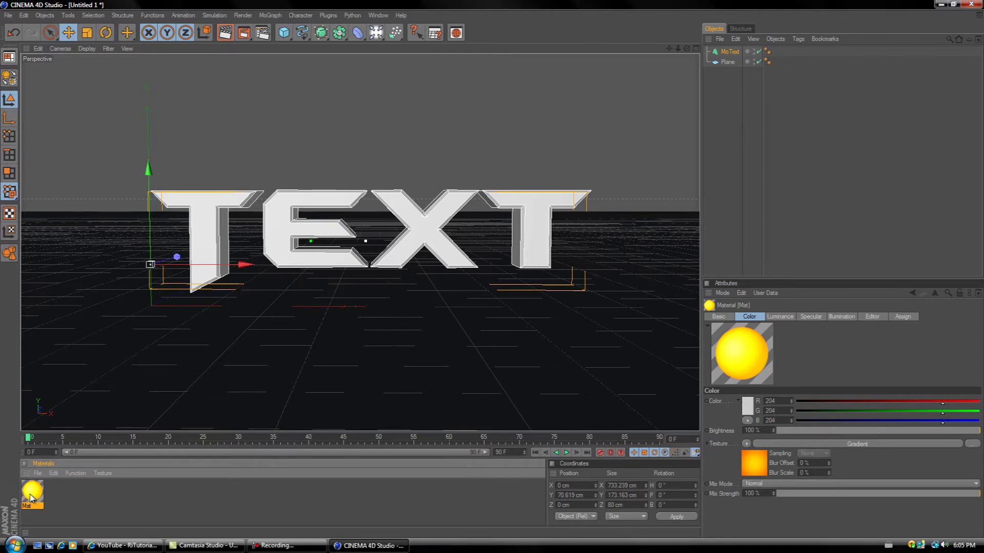
- Drag the Mat material onto the MoText object and select MoText to inspect it
drag(31, 496, 182, 417)
drag(523, 235, 730, 53)
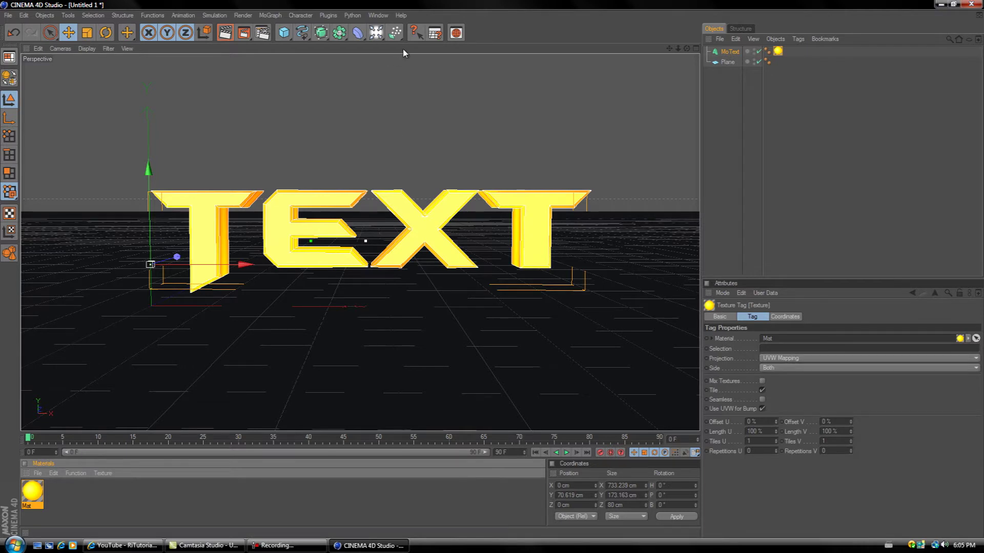
click(718, 54)
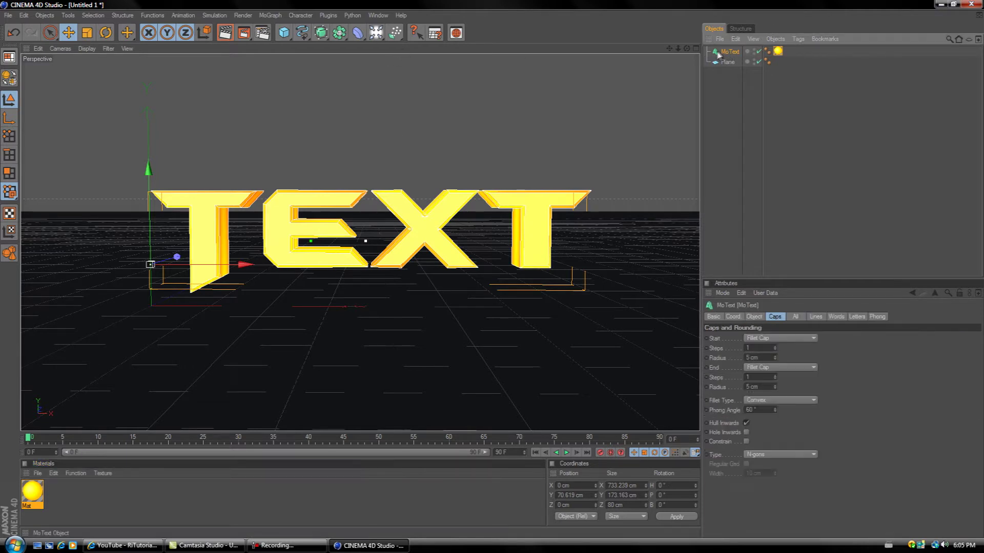
click(330, 16)
- Fracture the TEXT with the Thrausi plugin at 512 pieces using Break Now
mouse_move(358, 62)
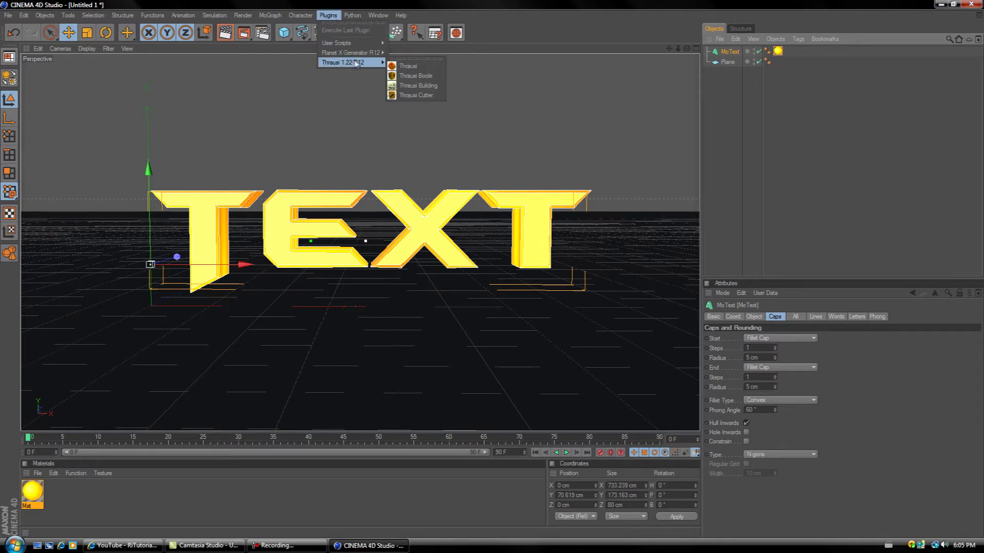
click(416, 66)
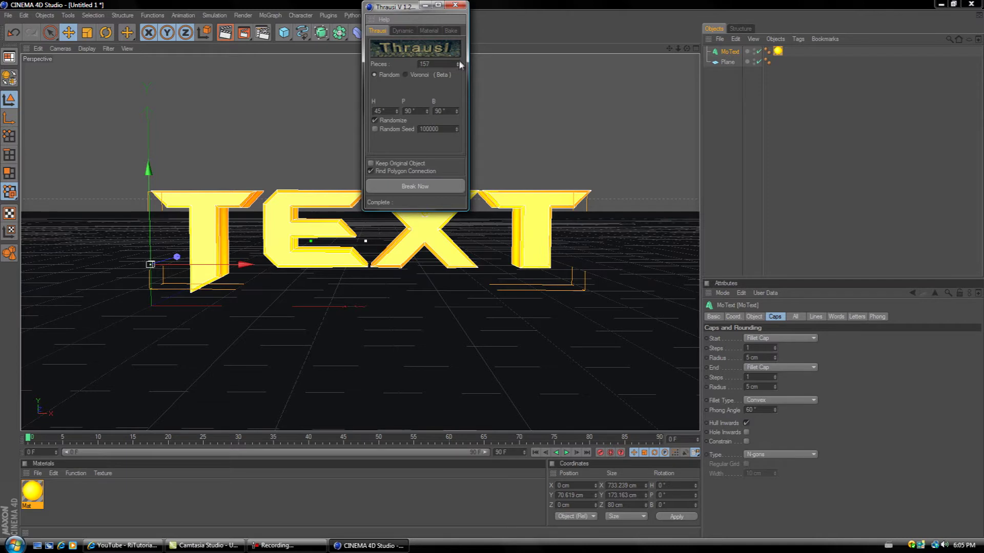
drag(459, 64, 459, 64)
click(412, 186)
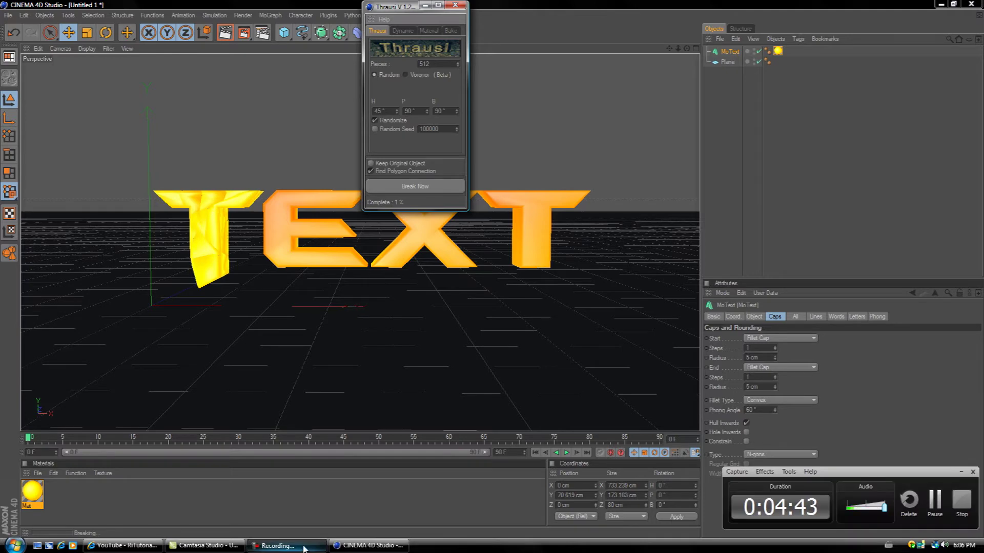
click(933, 505)
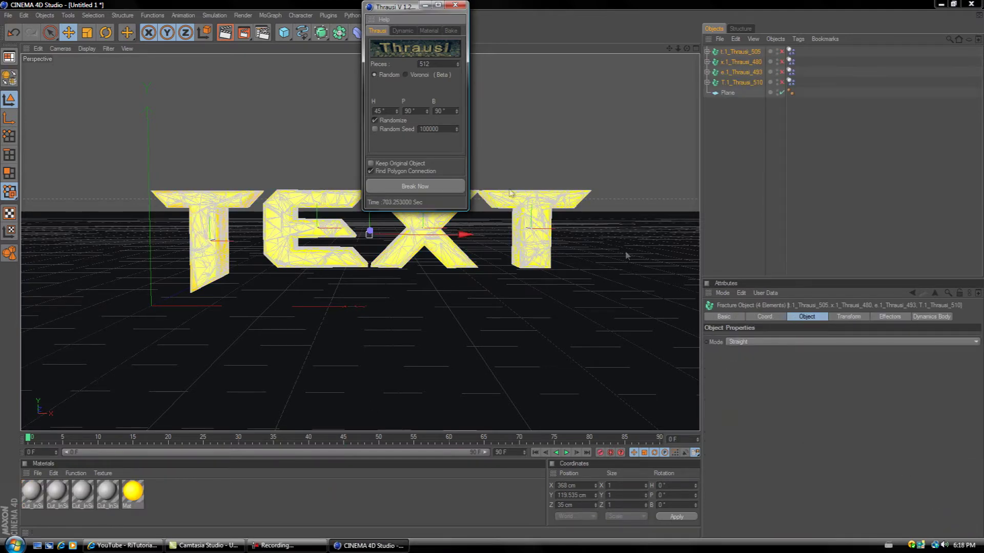
- Close the Thrausi dialog and orbit the Perspective view around the fractured letters
click(455, 5)
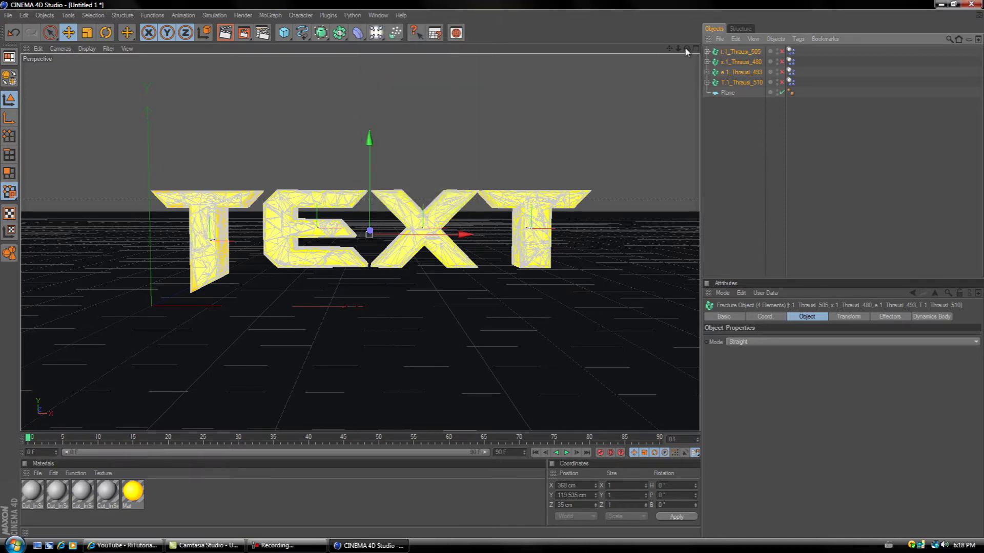
drag(687, 48, 491, 251)
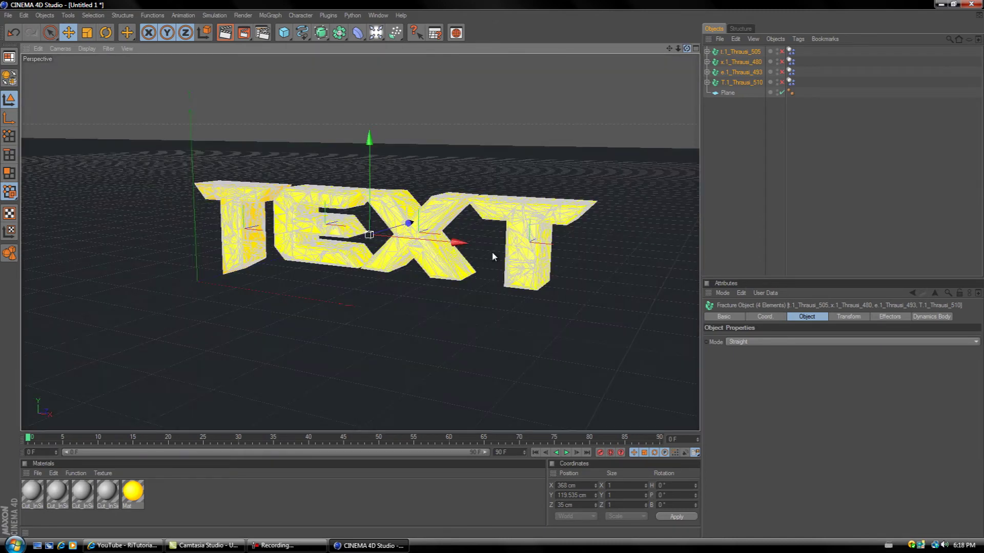
right_click(532, 4)
click(559, 7)
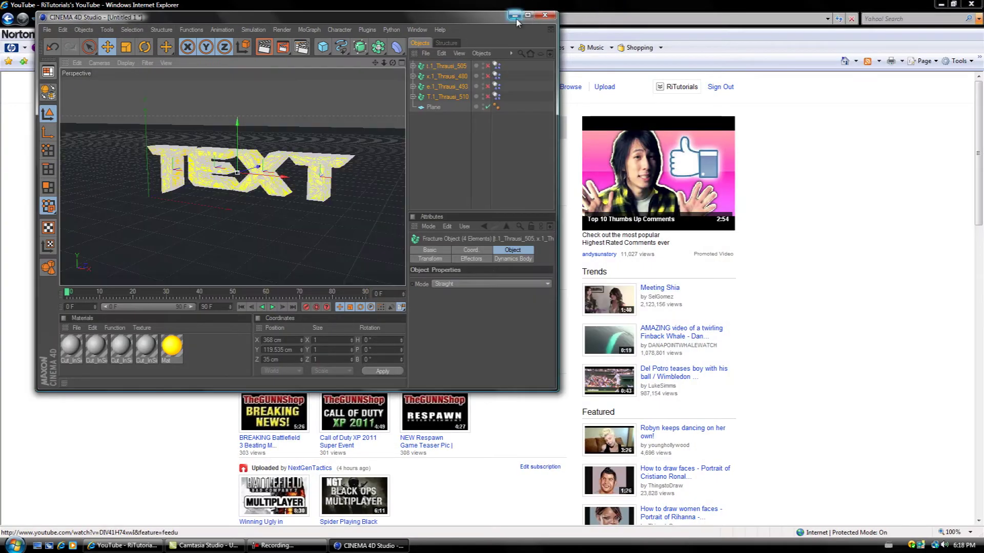
click(535, 7)
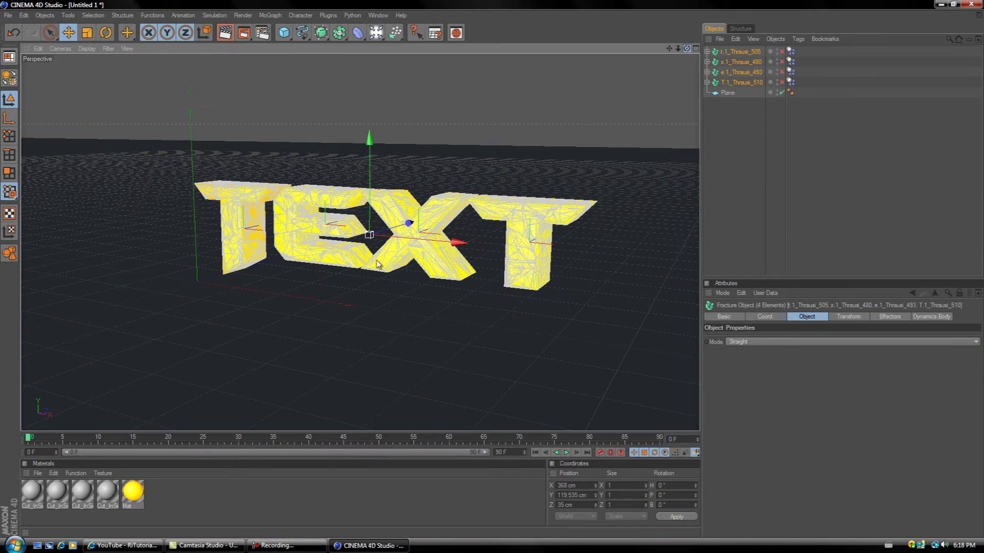
- Bring the view straight on to the TEXT and select the floor Plane
drag(687, 48, 426, 257)
alt+drag(514, 300, 496, 261)
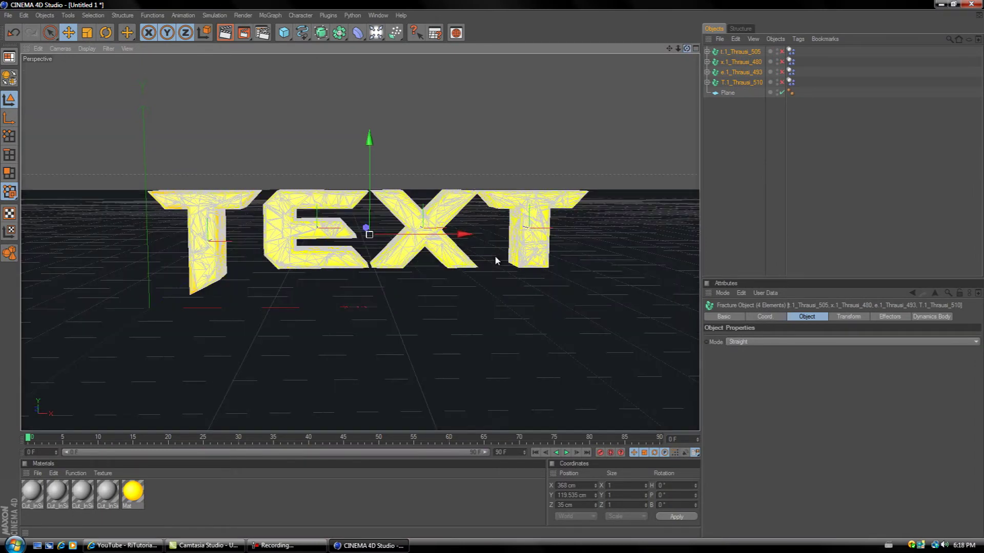
click(725, 92)
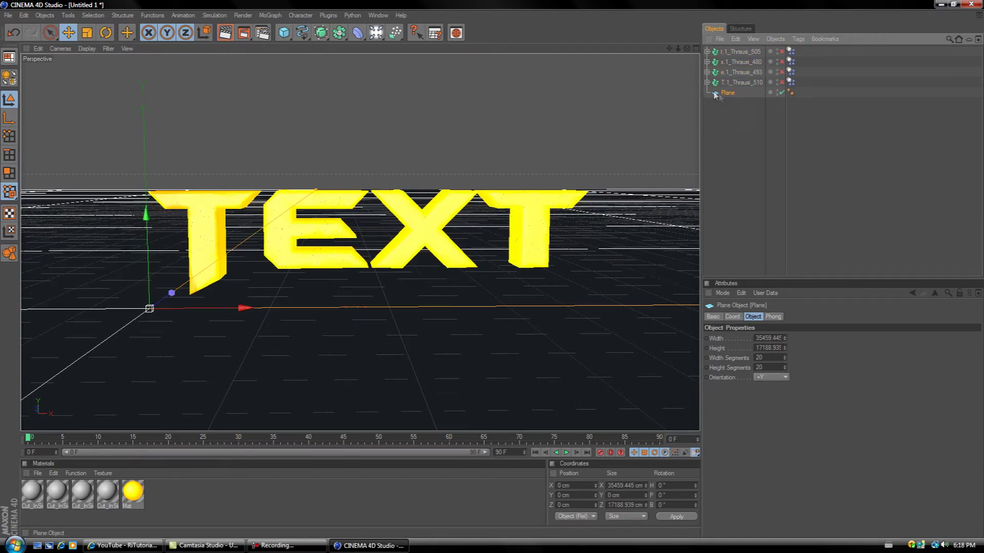
- Make the floor Plane a Dynamics collider
click(214, 15)
mouse_move(223, 40)
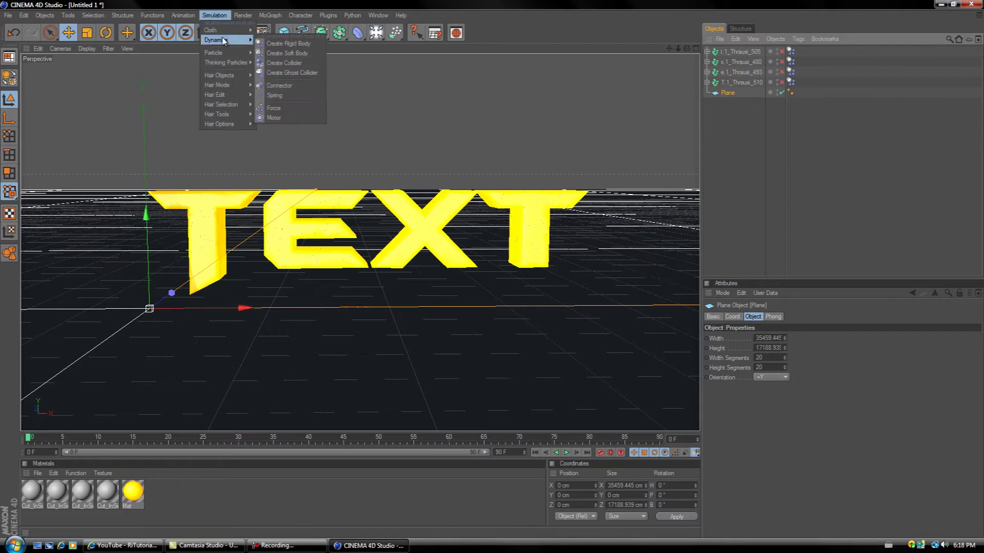
click(300, 63)
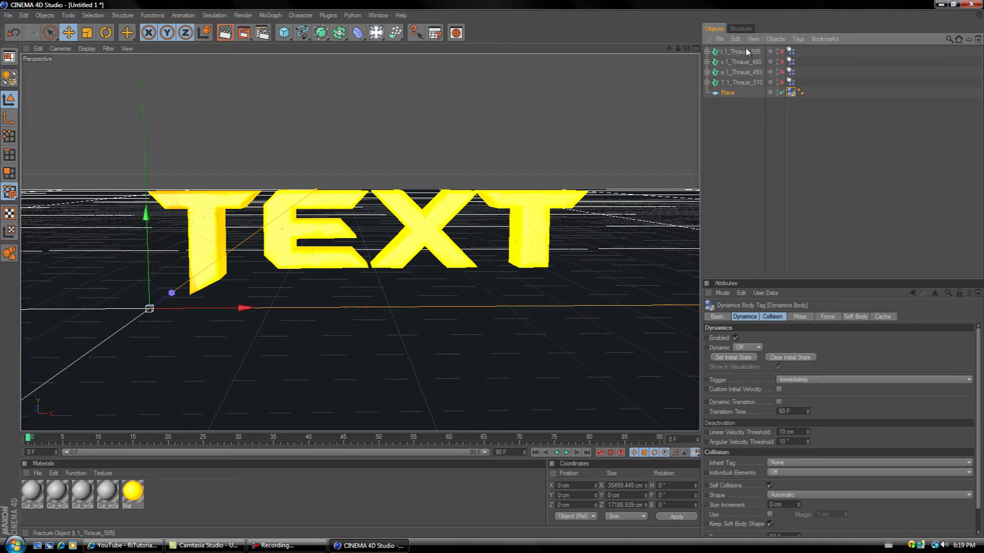
- Set the Trigger of all four letters' dynamics tags to On Collision
click(791, 51)
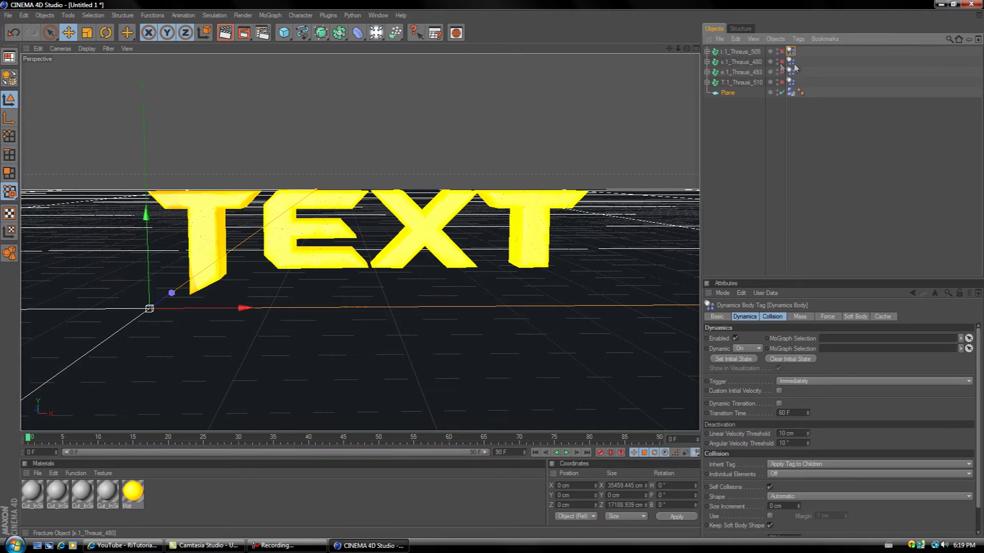
shift+click(791, 82)
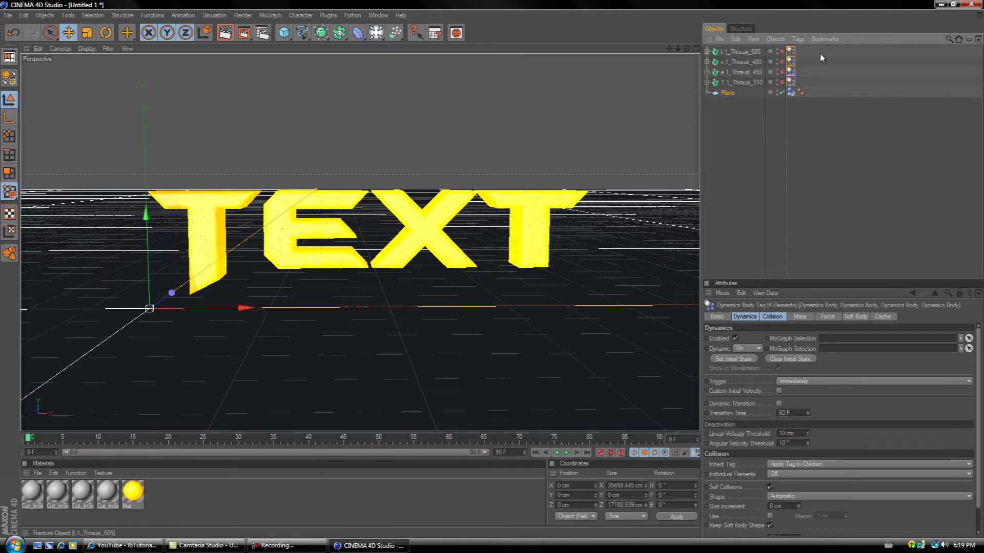
click(798, 174)
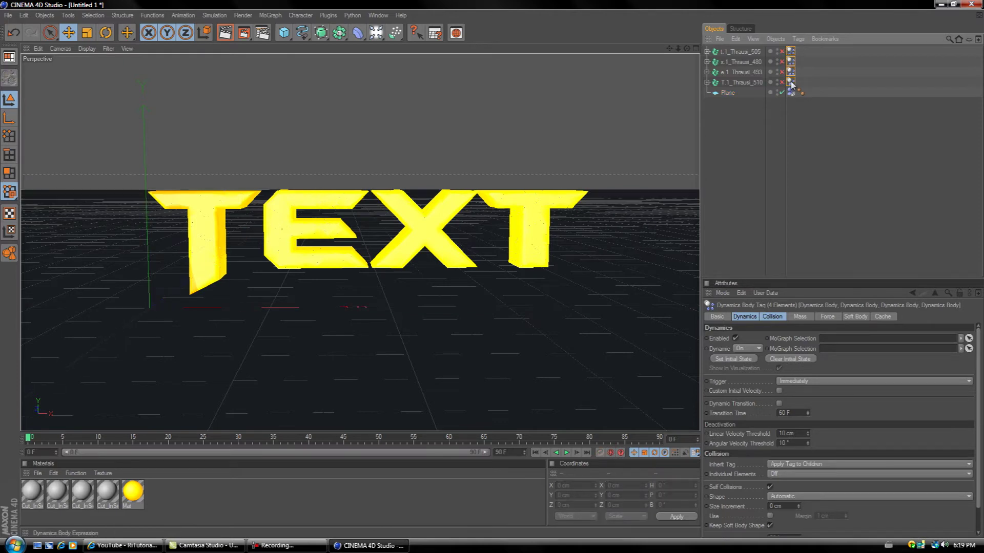
click(807, 381)
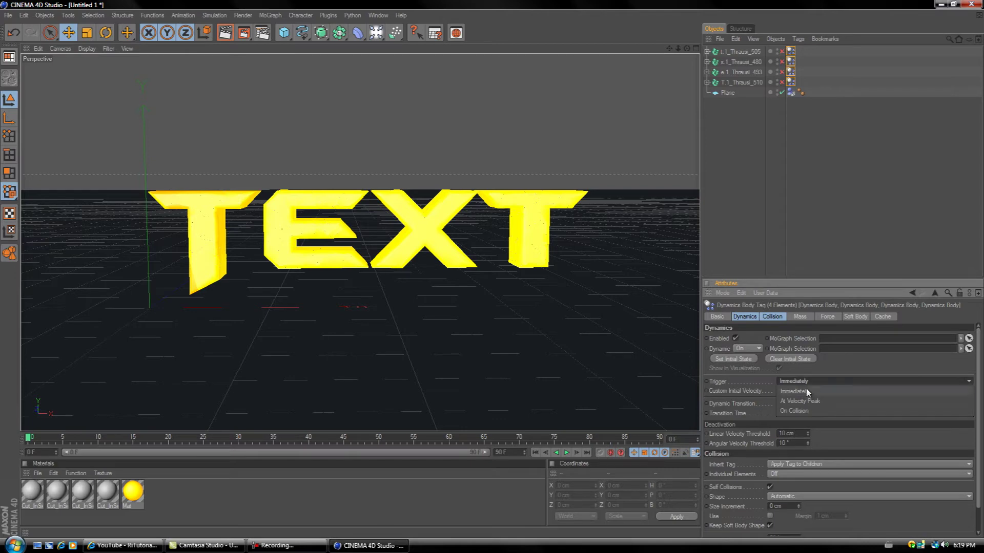
click(820, 412)
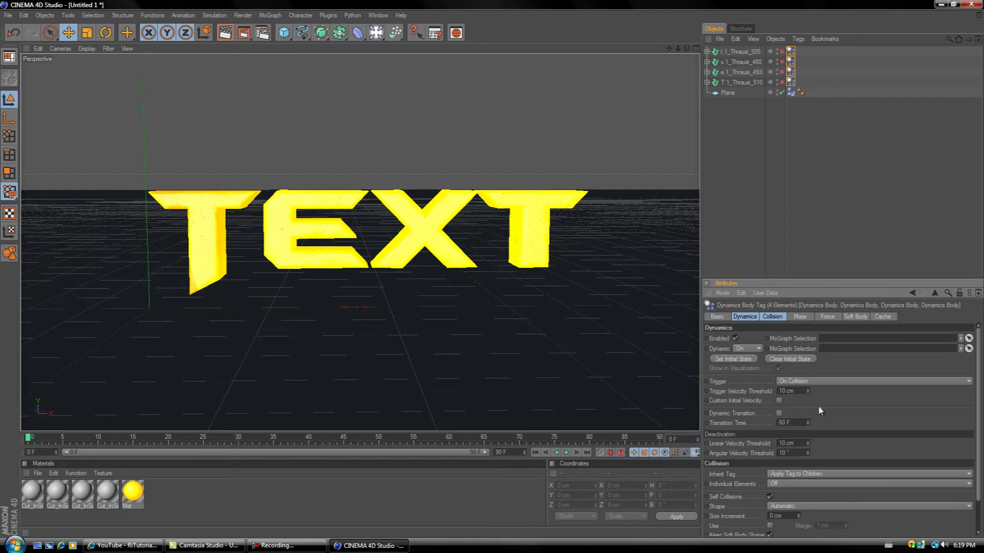
alt+drag(478, 273, 507, 277)
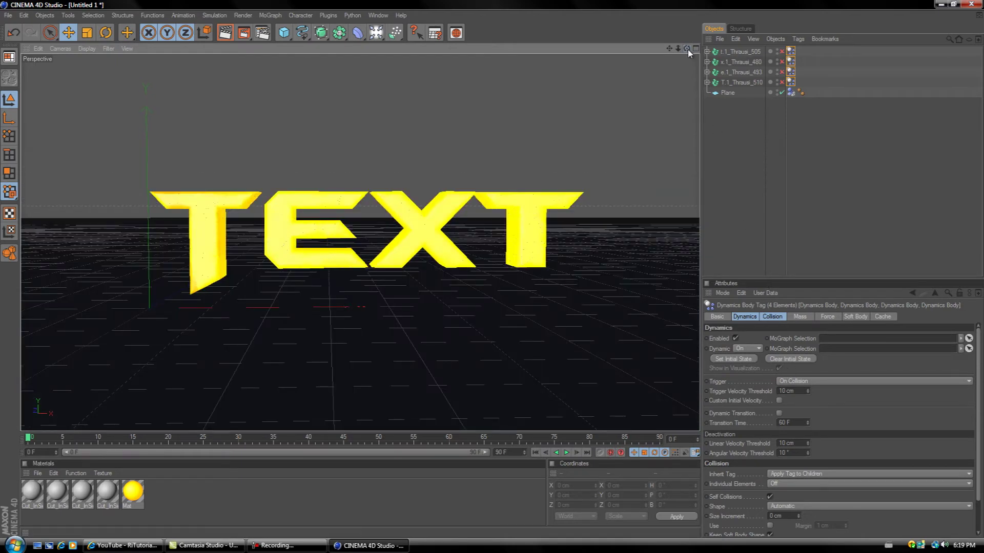
mouse_move(493, 267)
alt+mouse_down()
mouse_move(497, 295)
mouse_move(493, 271)
alt+mouse_up()
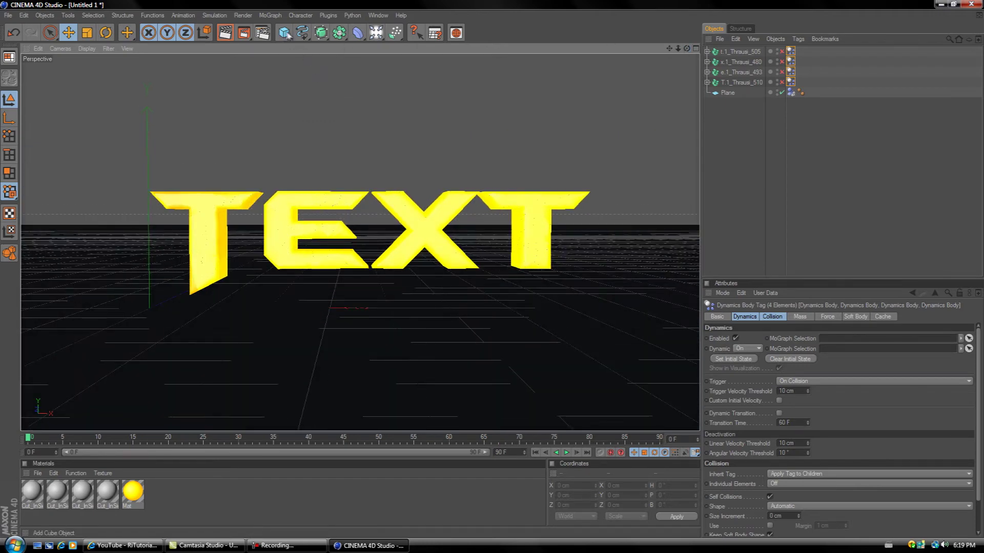
- Add a Sphere and move it to about X 379 cm, Y 2357 cm, above the TEXT
drag(285, 35, 374, 49)
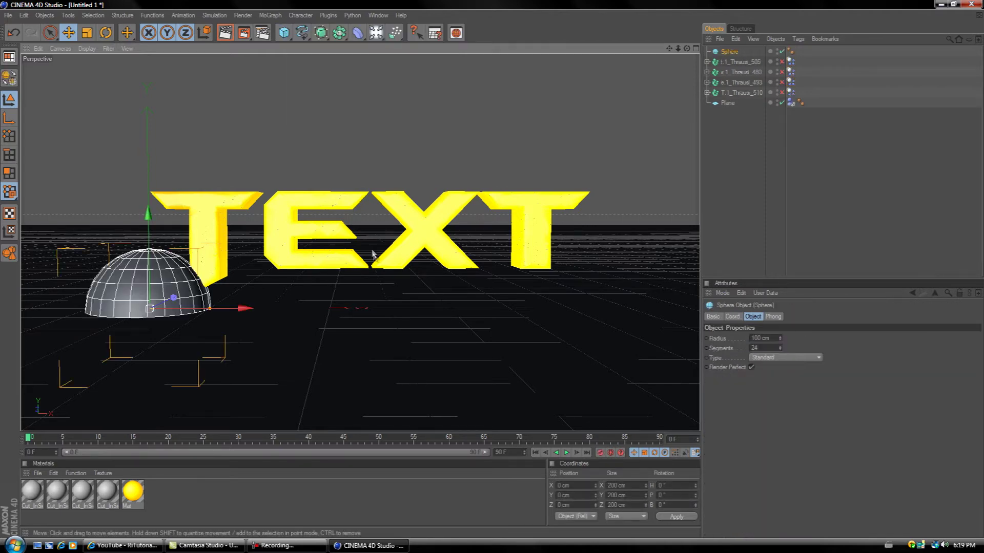
mouse_move(497, 251)
mouse_down()
mouse_move(509, 193)
mouse_move(522, 213)
mouse_move(500, 252)
mouse_up()
scroll(173, 235, down, 10)
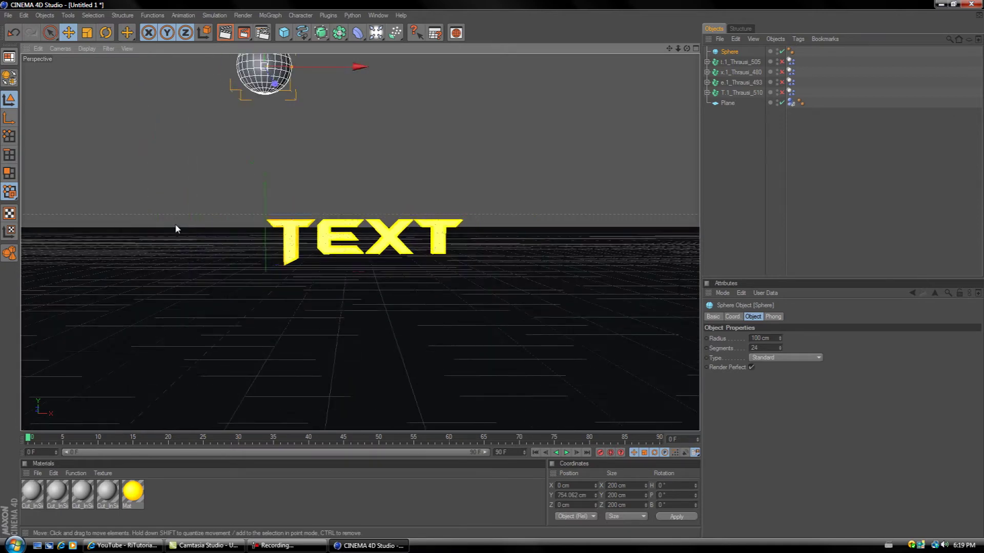
mouse_move(496, 272)
mouse_down()
mouse_move(512, 268)
mouse_move(484, 268)
mouse_move(496, 269)
mouse_up()
scroll(328, 108, down, 4)
scroll(323, 110, down, 4)
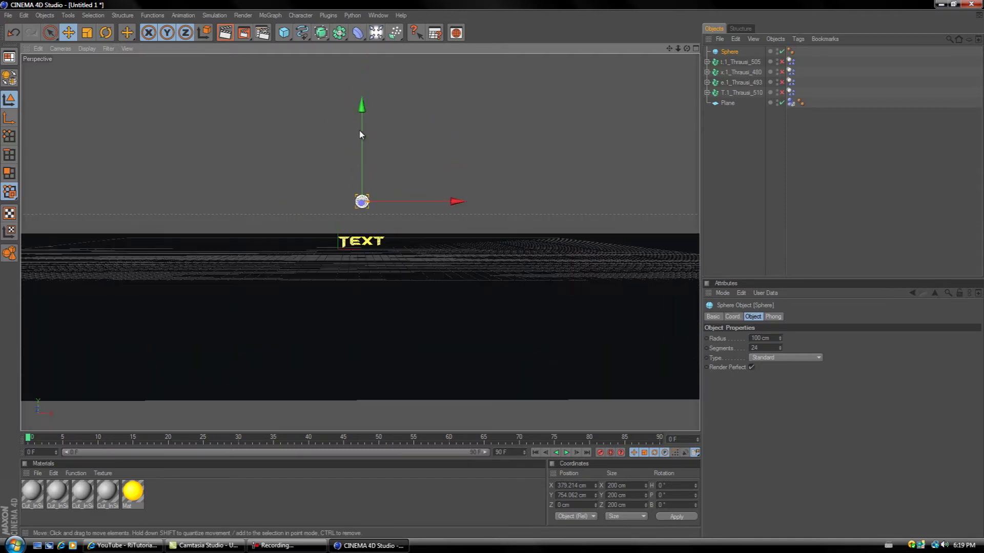
mouse_move(360, 129)
mouse_down()
mouse_move(496, 257)
mouse_move(360, 128)
mouse_up()
scroll(358, 124, up, 5)
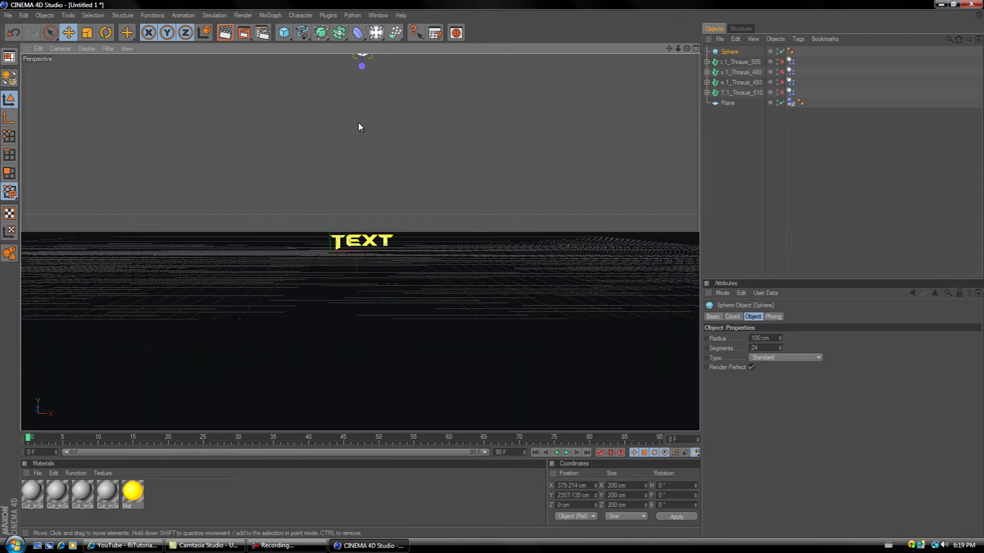
scroll(360, 128, up, 2)
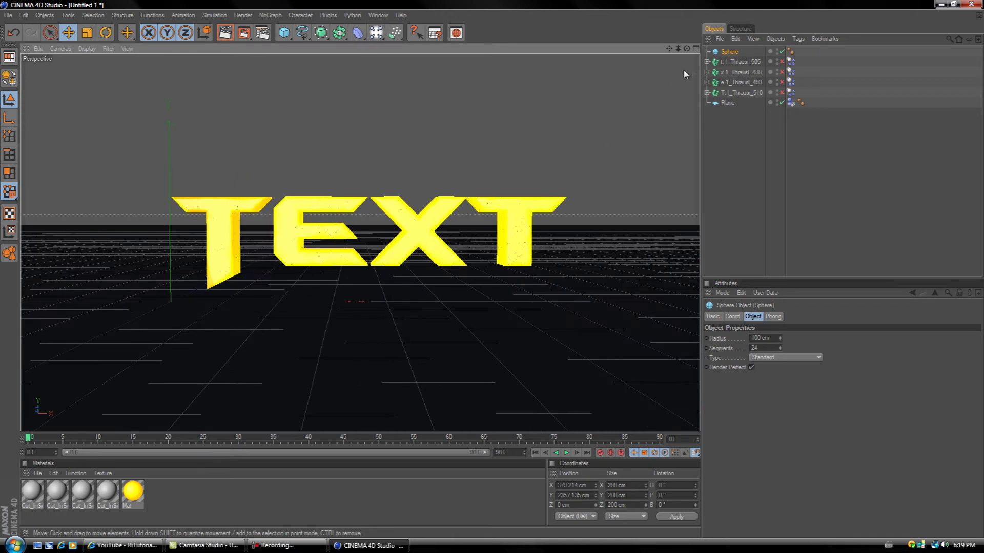
- Create Mat.1 with Reflection on at 100% brightness and apply it to the Sphere
double_click(228, 500)
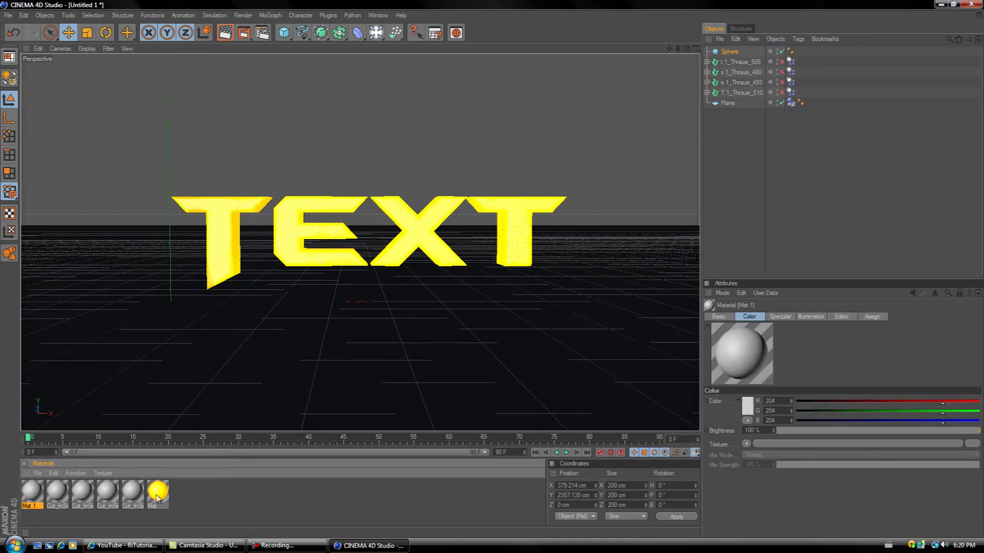
double_click(34, 491)
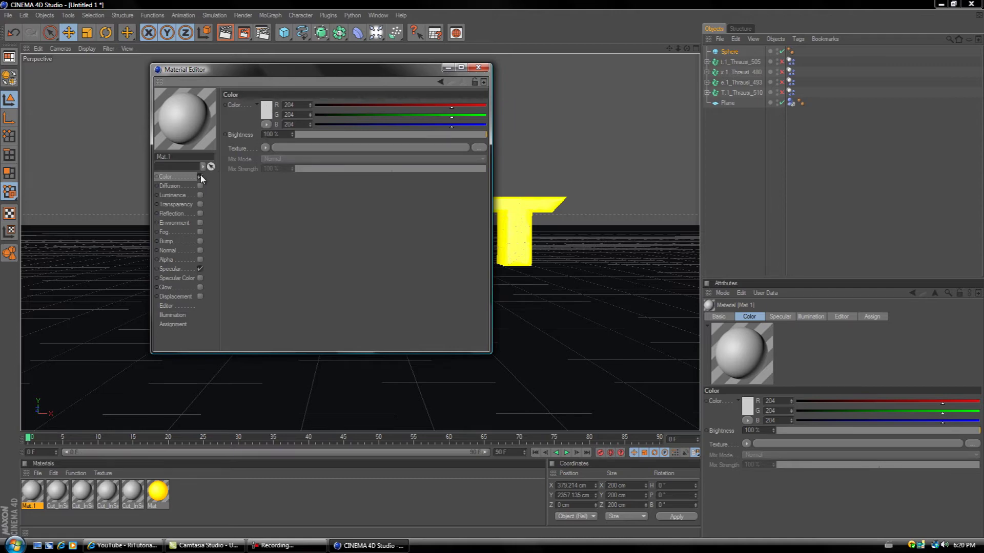
click(181, 215)
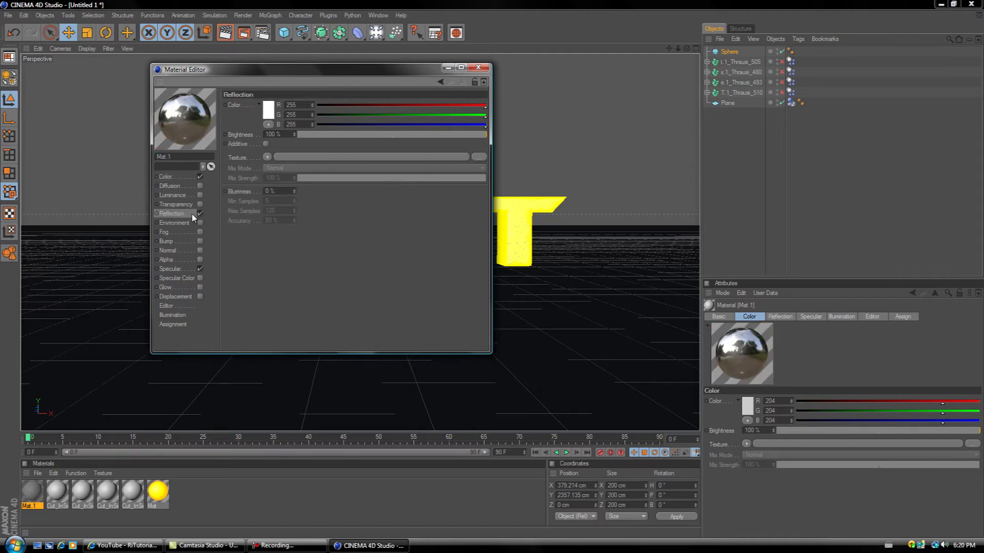
click(294, 134)
click(294, 135)
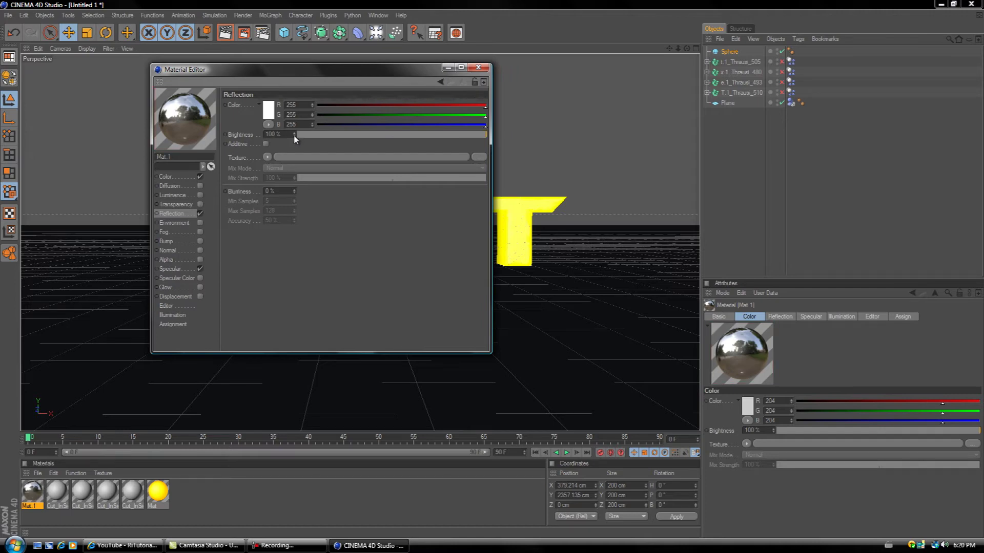
click(479, 68)
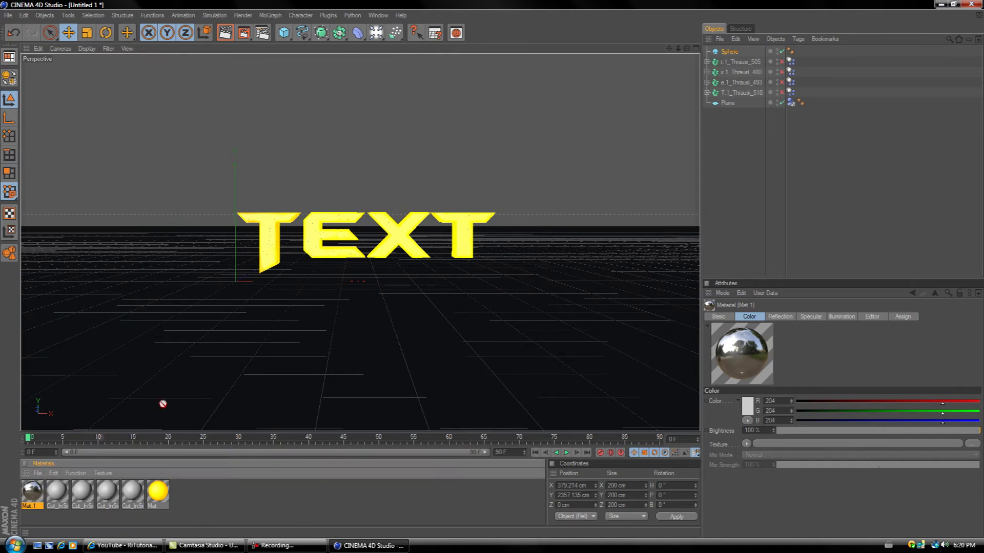
drag(163, 404, 734, 52)
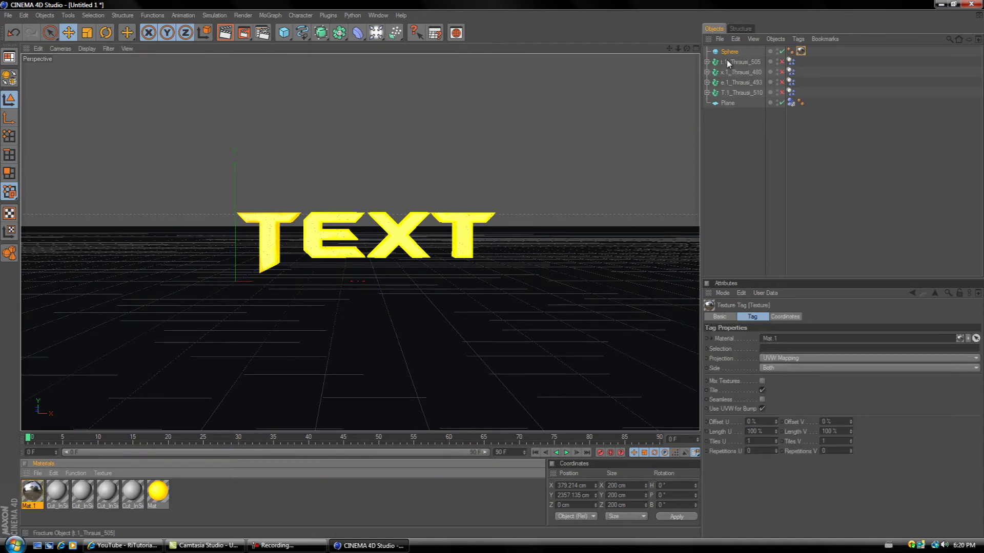
scroll(613, 160, up, 4)
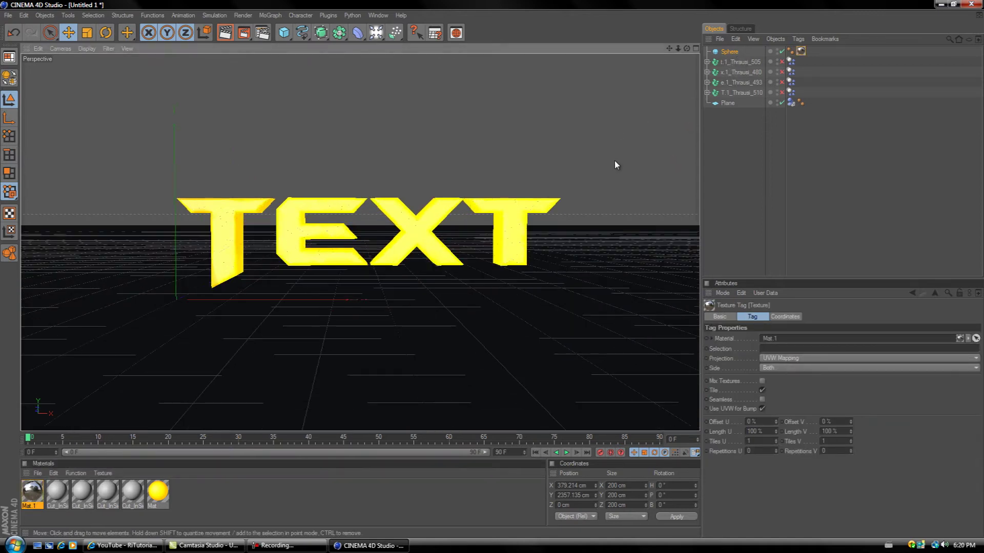
- Make the Sphere a Dynamics rigid body
click(729, 52)
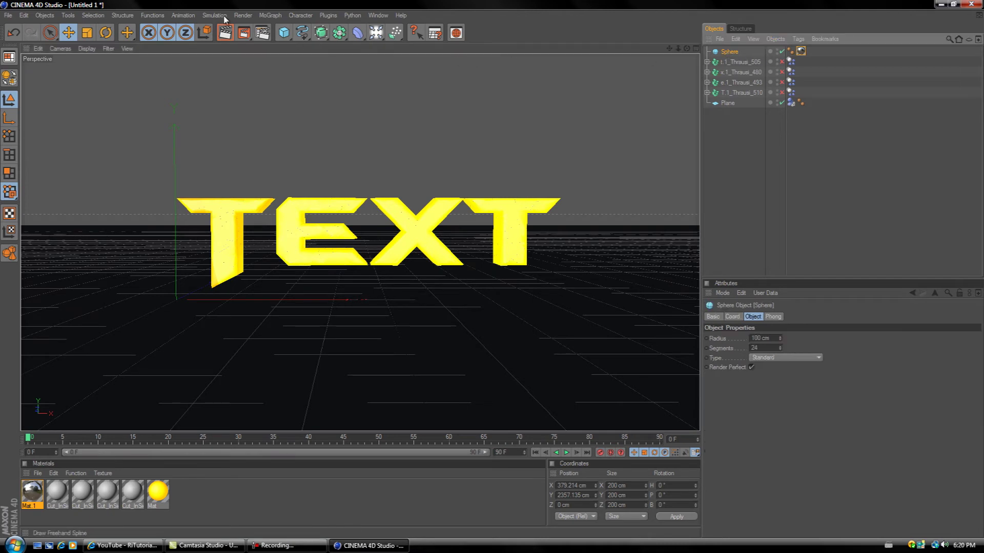
click(215, 16)
mouse_move(232, 39)
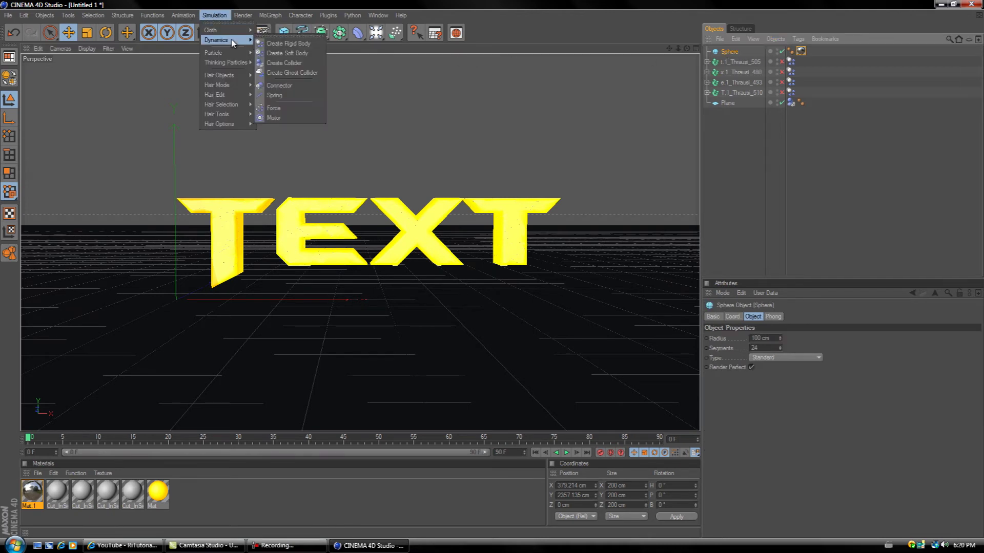
click(307, 45)
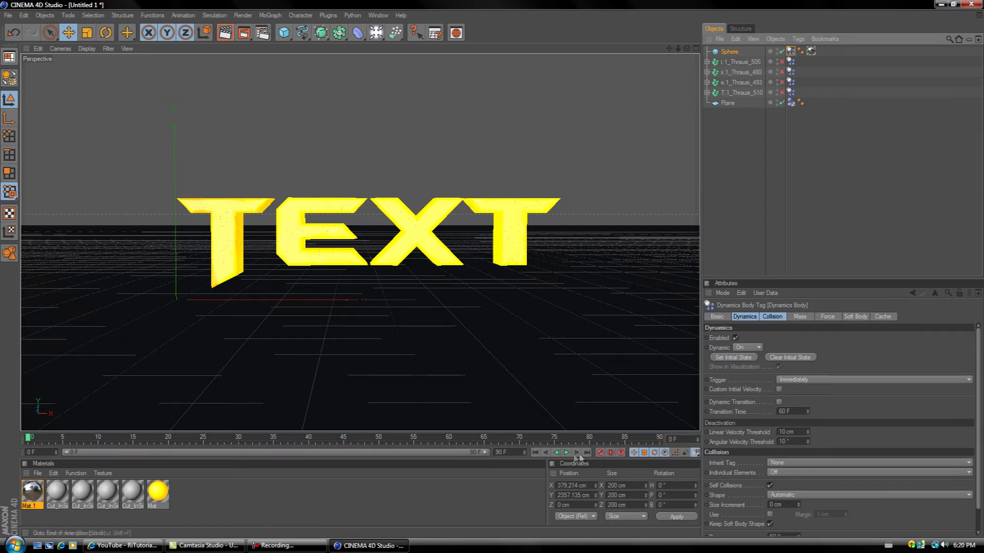
- Play the simulation to frame 63 and render the active view with Ctrl+R
click(566, 453)
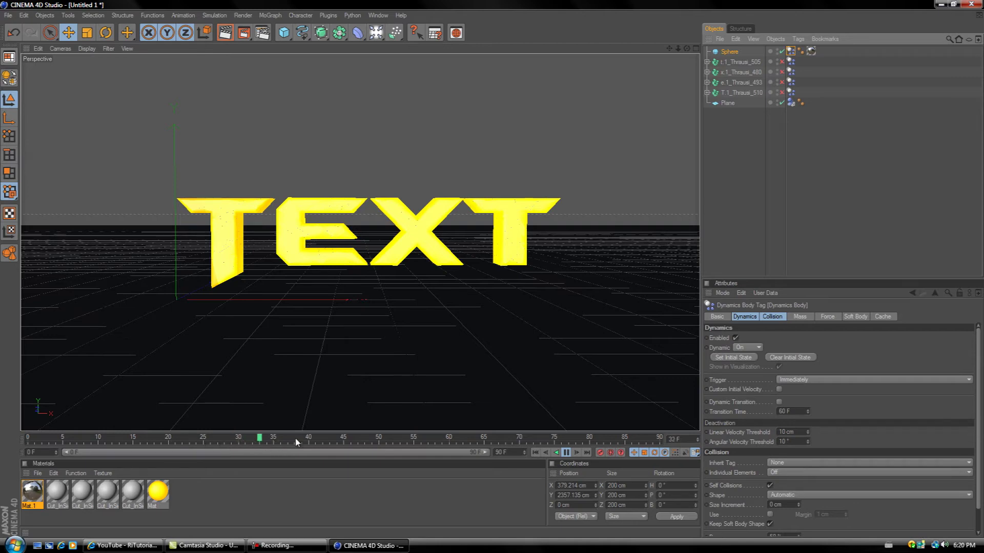
click(566, 453)
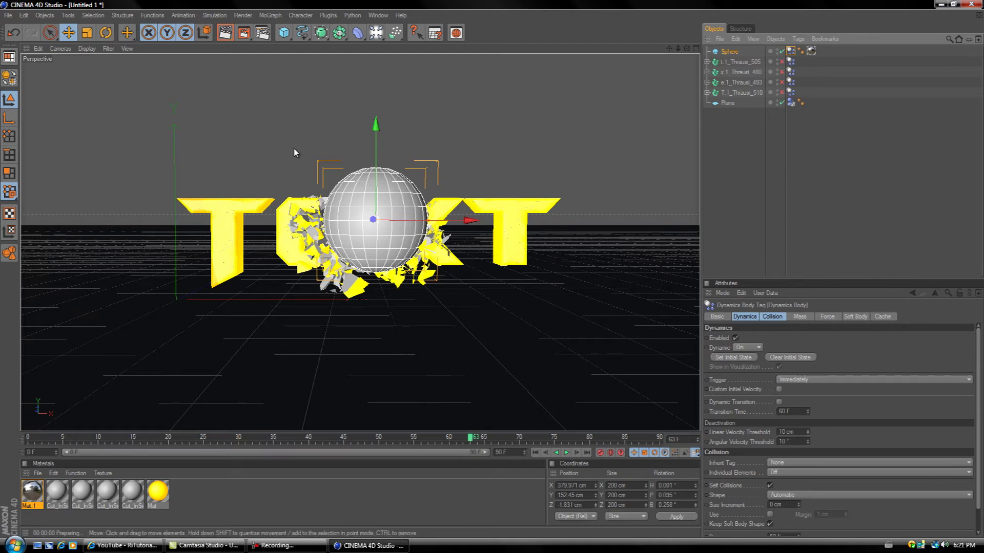
key(ctrl+r)
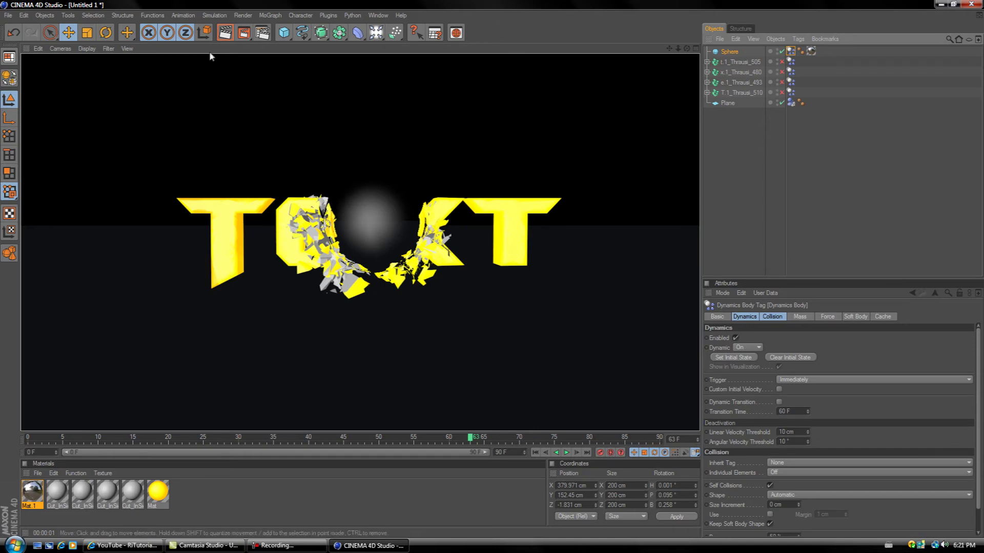
click(262, 32)
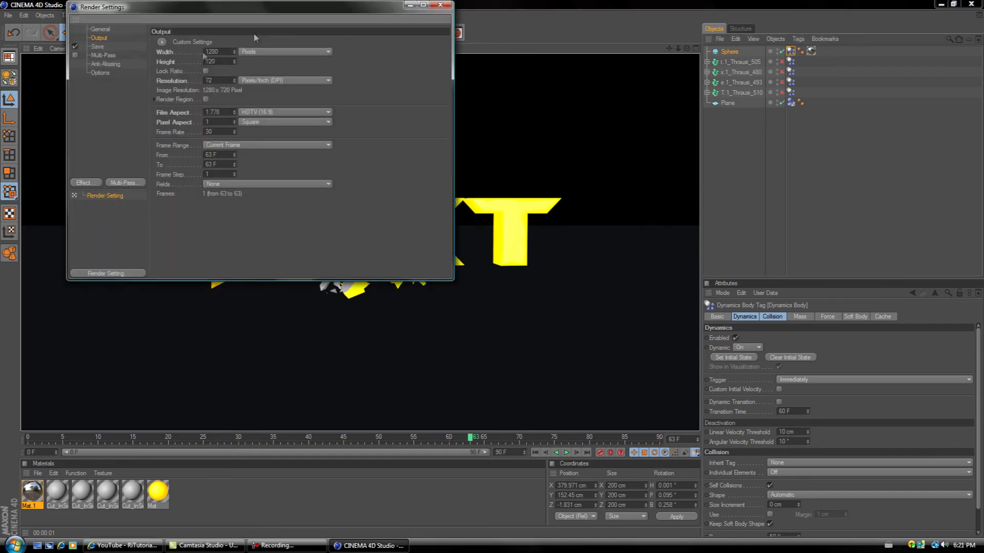
- Add Ambient Occlusion and Global Illumination with Stochastic Samples and Record Density set to Low
click(86, 183)
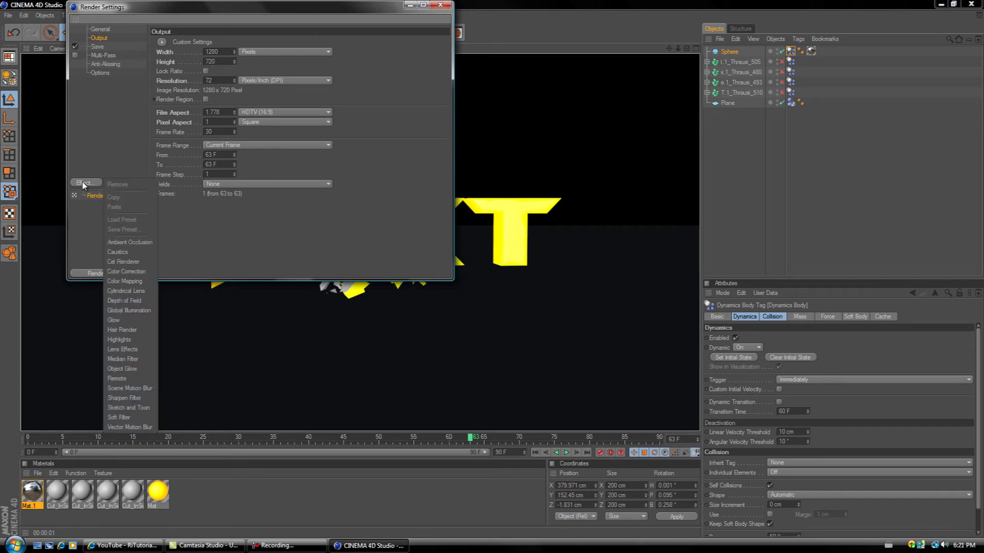
click(128, 242)
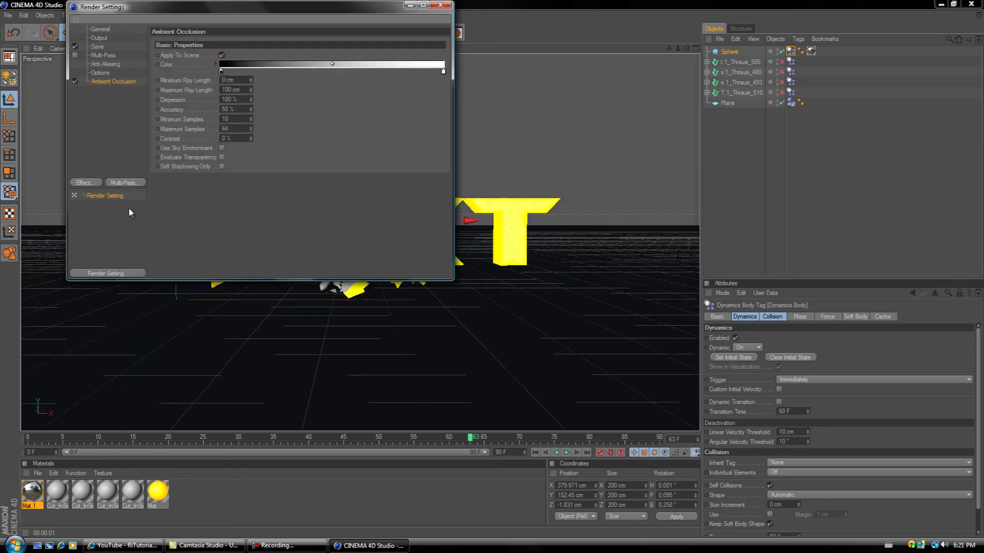
click(85, 183)
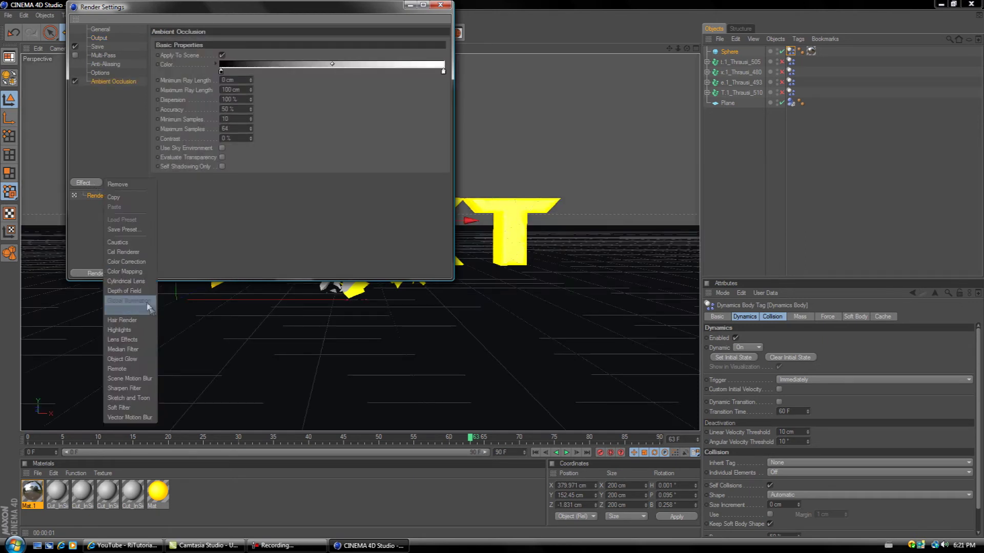
click(144, 302)
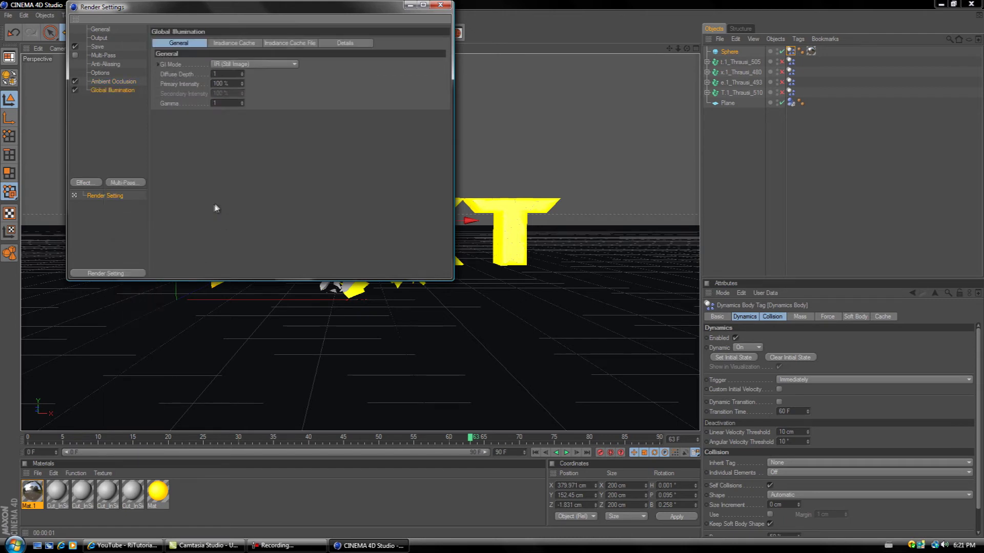
click(224, 45)
click(246, 64)
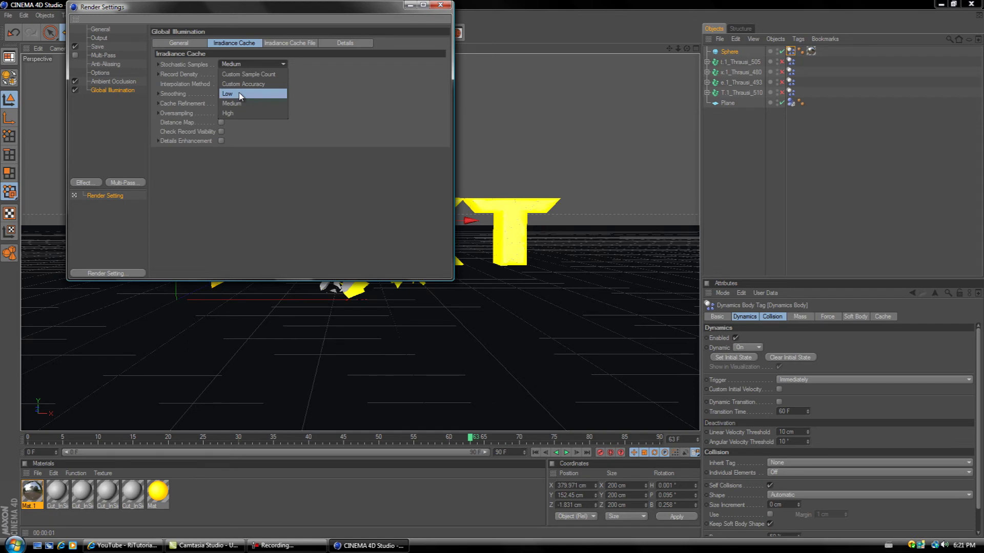
click(241, 94)
click(241, 74)
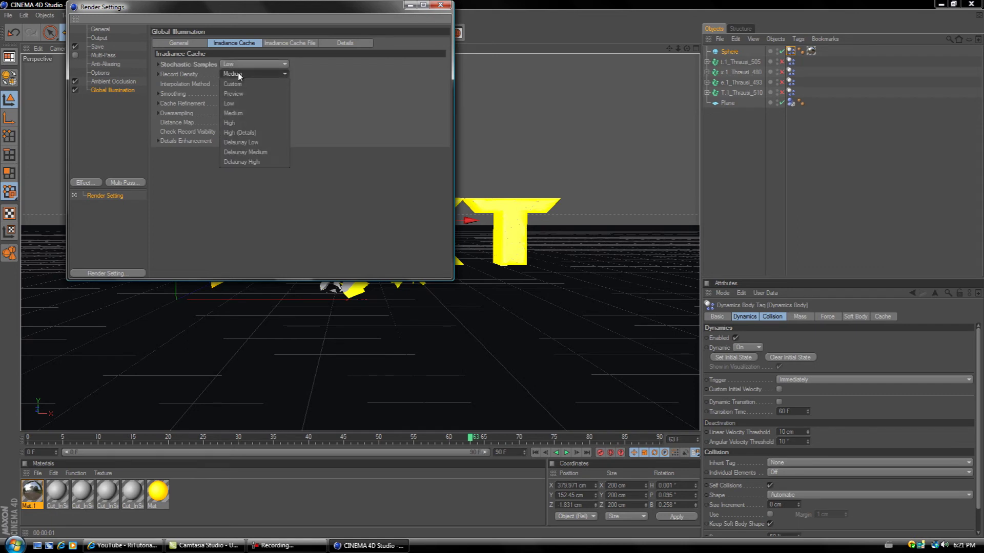
click(240, 102)
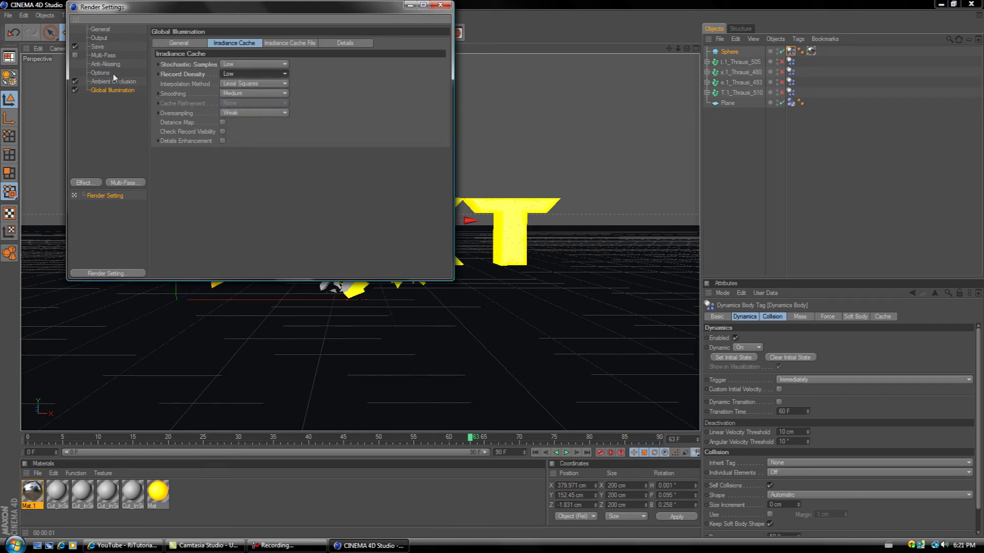
- Lower Ray Depth and Shadow Depth to 6, disable Blurriness, and close Render Settings
click(100, 70)
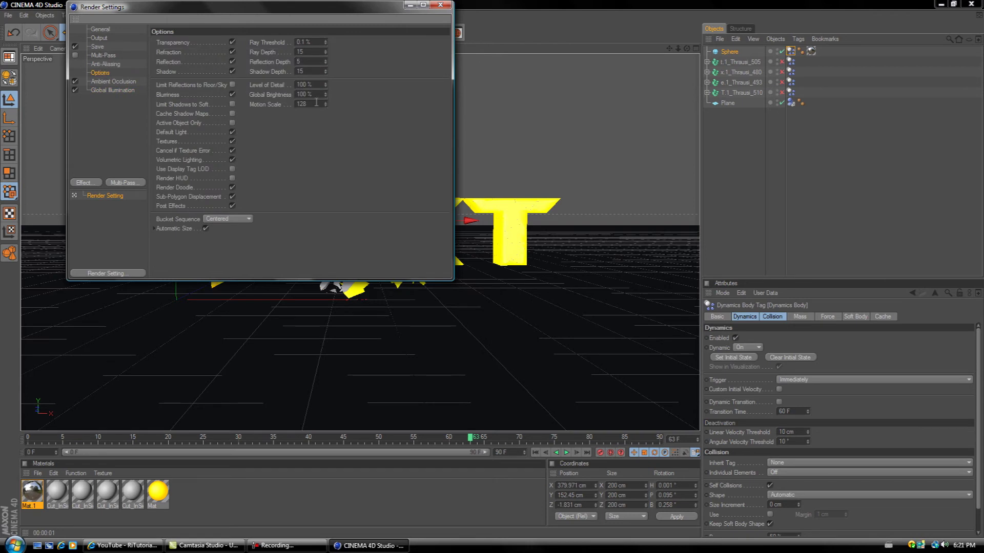
click(327, 72)
drag(325, 74, 327, 76)
click(327, 53)
drag(327, 61, 327, 65)
click(232, 94)
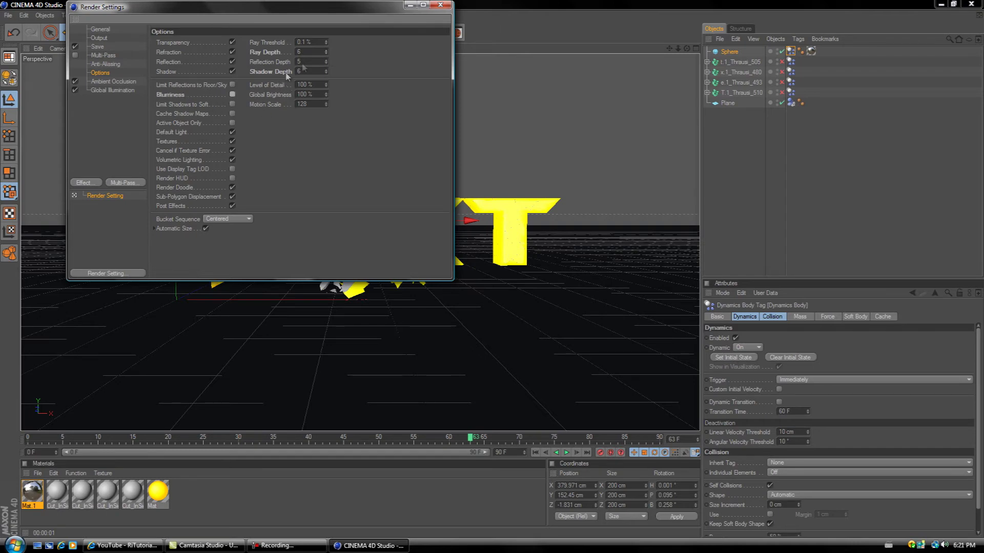
click(439, 5)
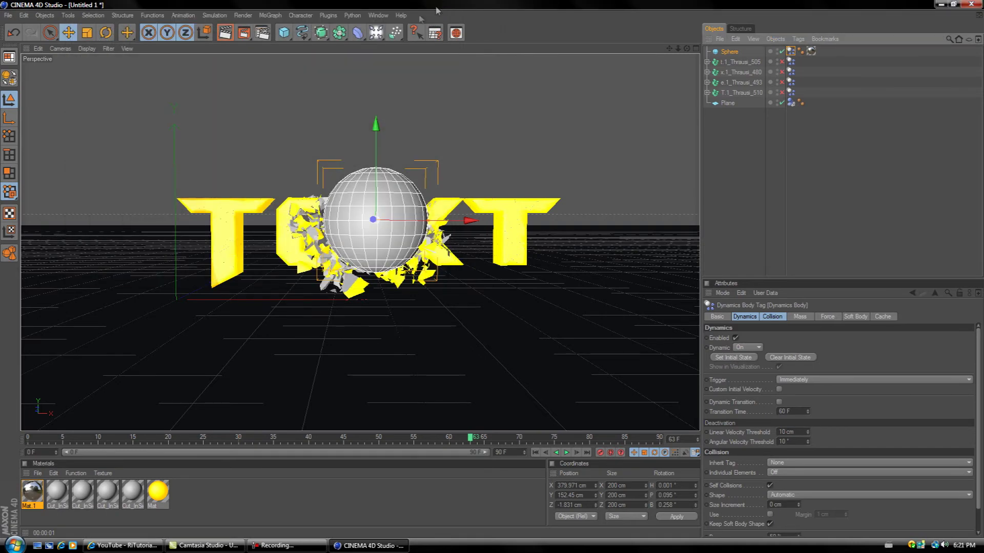
- Render the active view, then play the simulation on to frame 75
click(226, 34)
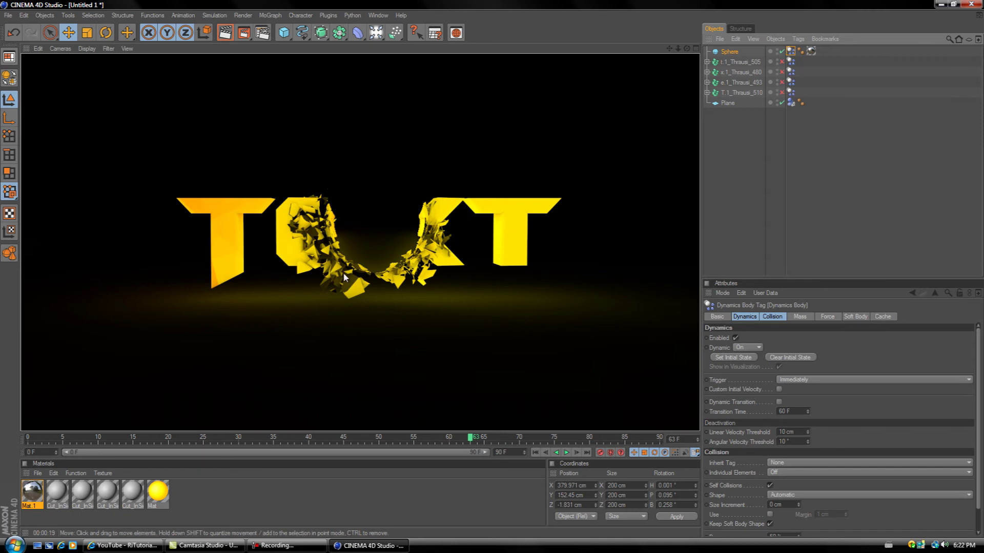
click(566, 453)
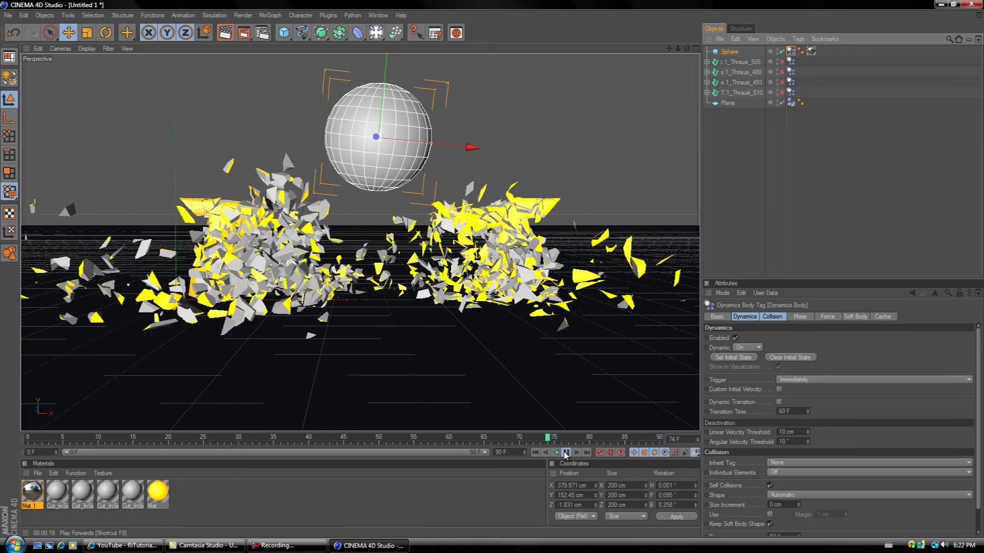
click(566, 454)
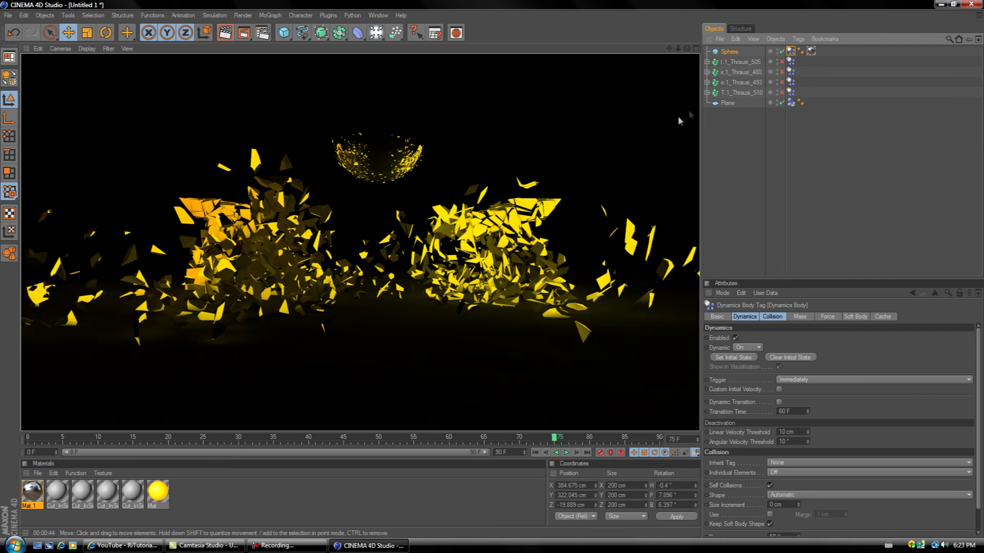
- Select t.1_Thrausi_505 and then all four Thrausi fracture objects
click(739, 62)
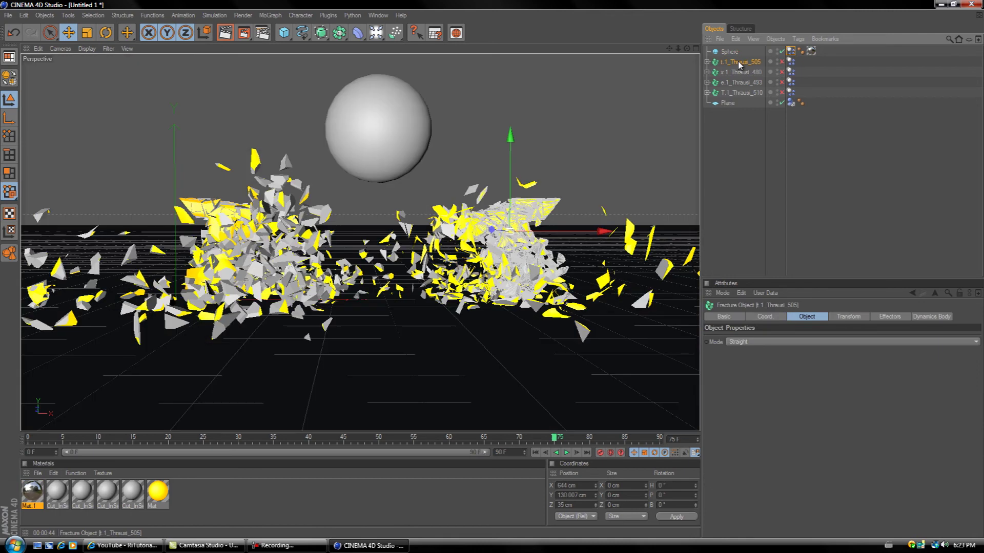
shift+click(742, 92)
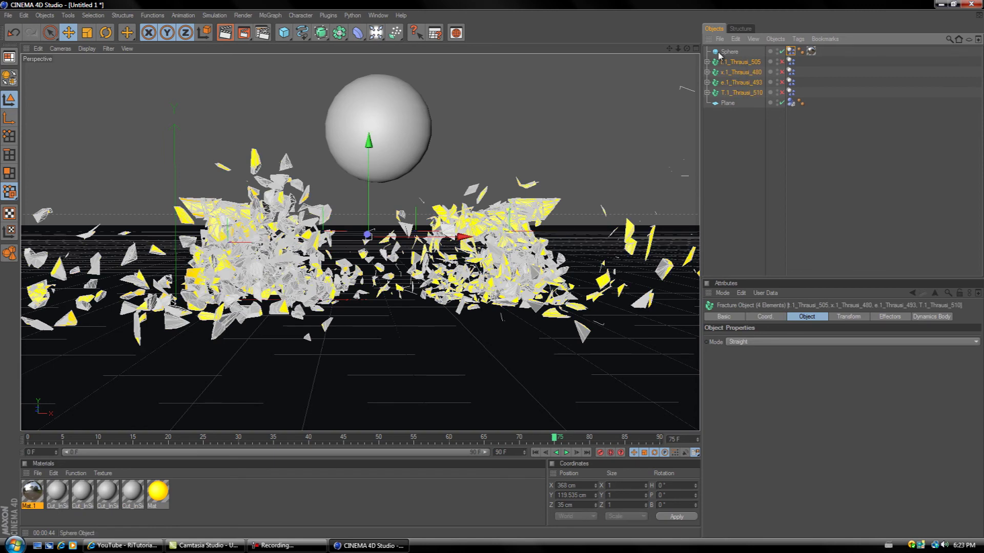
- Group the four fracture objects under a Null and drag the yellow Mat material onto it
right_click(743, 75)
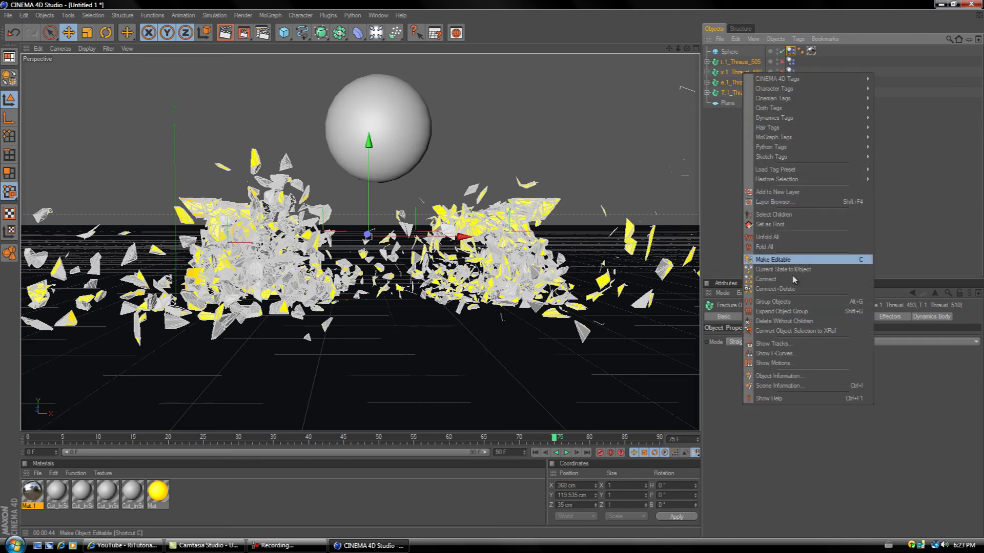
click(798, 304)
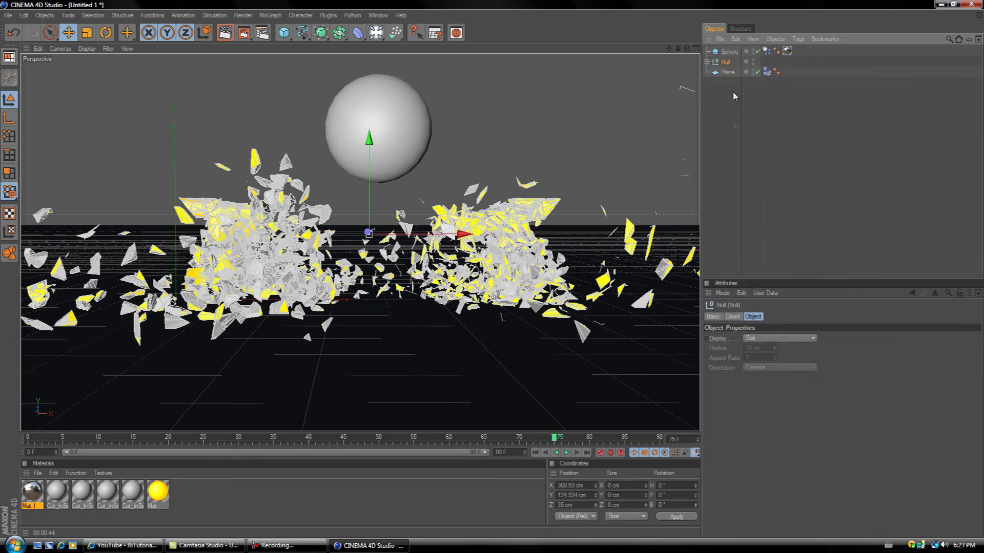
drag(160, 495, 157, 493)
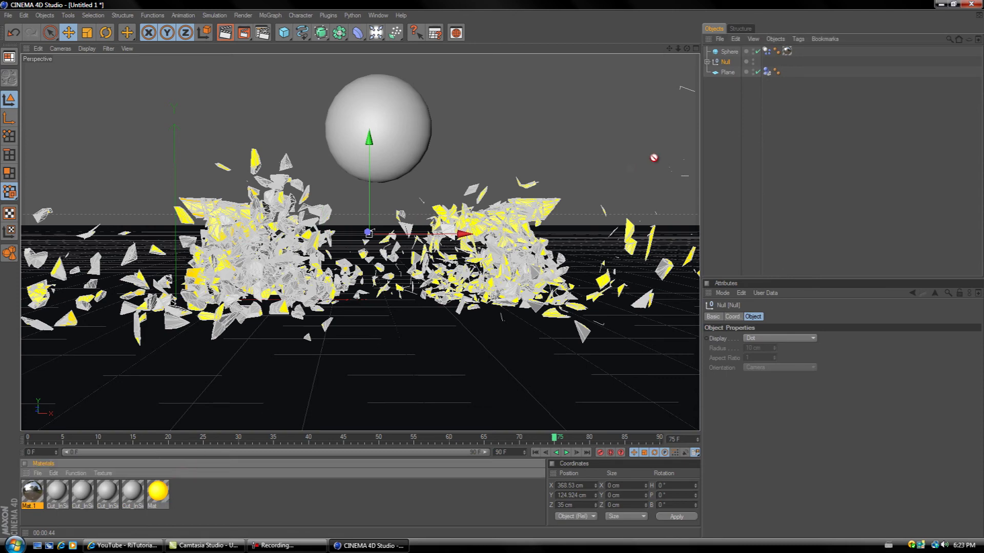
drag(654, 158, 724, 63)
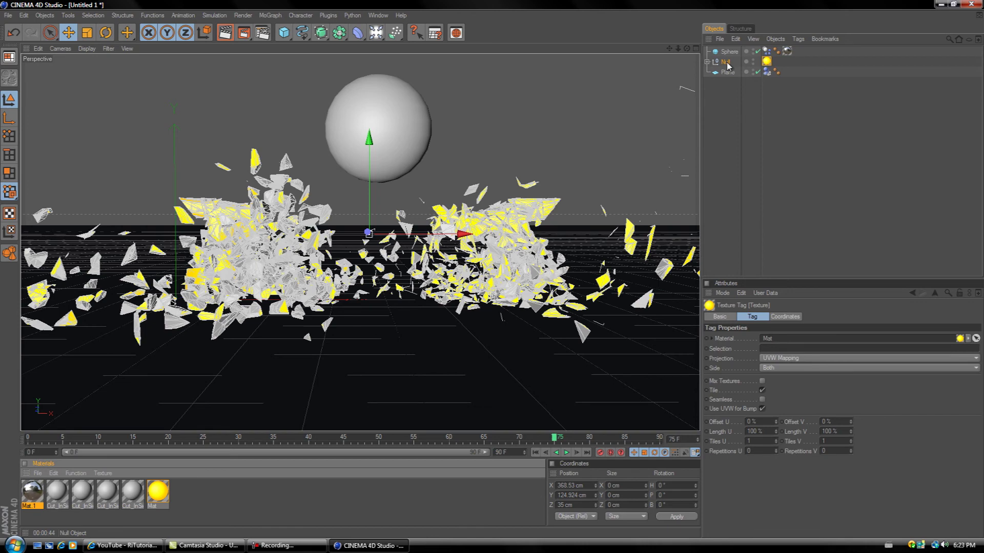
- Copy the Null's yellow Mat texture tag to its four Thrausi children
right_click(767, 63)
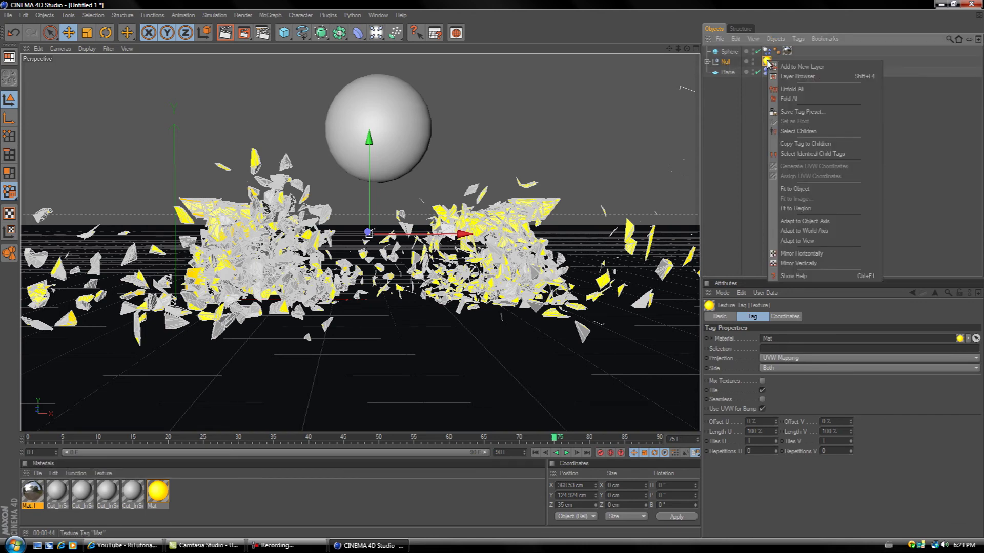
click(815, 145)
click(708, 62)
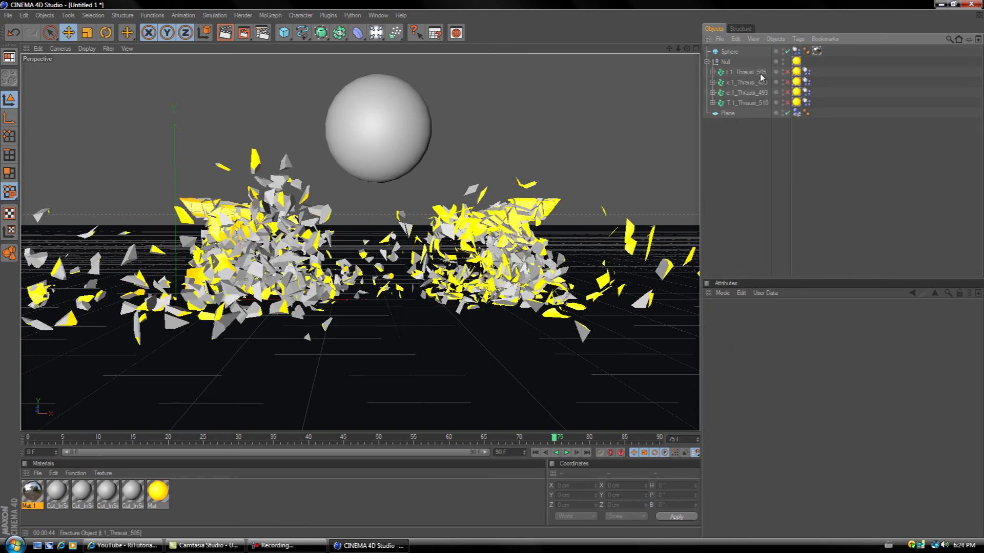
click(796, 72)
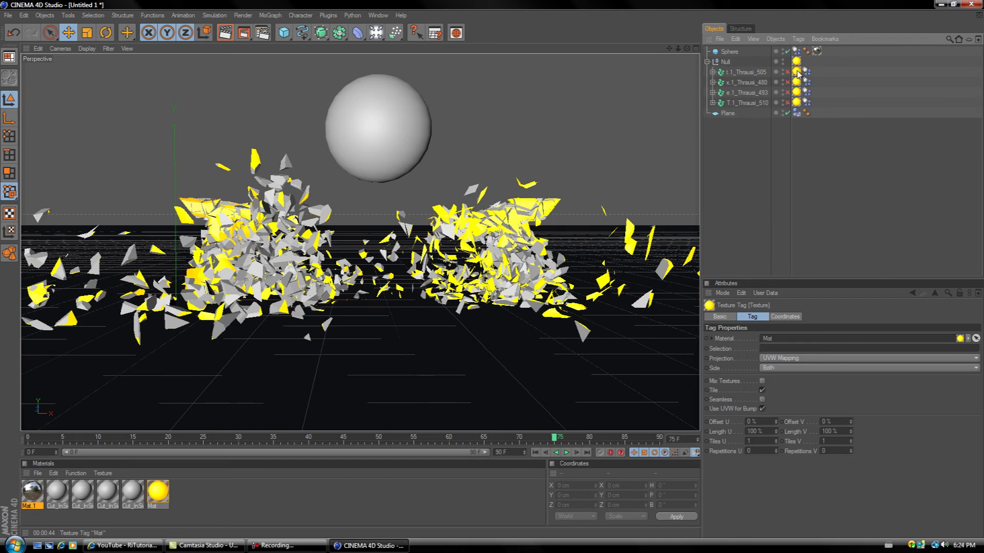
- Copy the Mat texture tag from t.1, x.1, e.1 and T.1 Thrausi down to their pieces
right_click(797, 73)
click(824, 150)
right_click(797, 83)
click(825, 165)
right_click(798, 92)
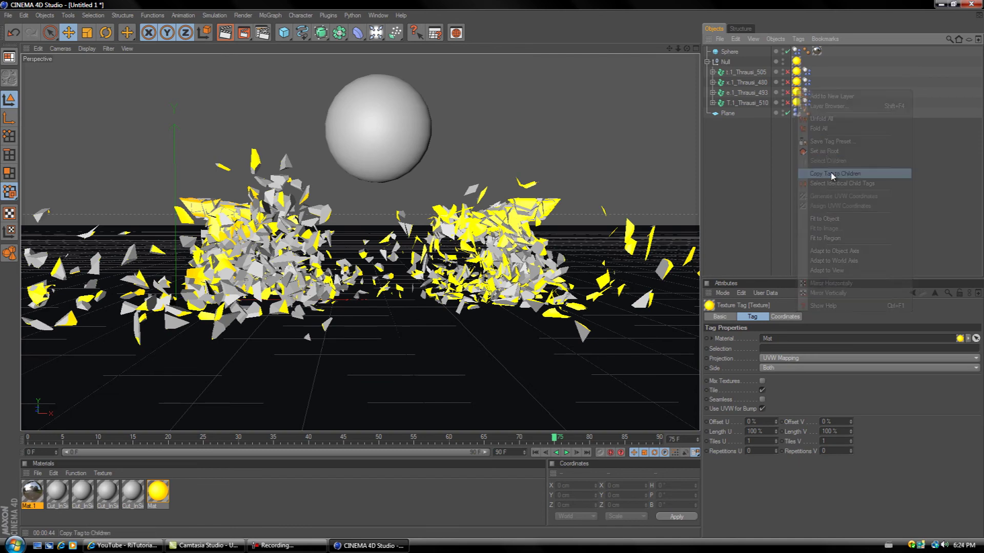
right_click(798, 103)
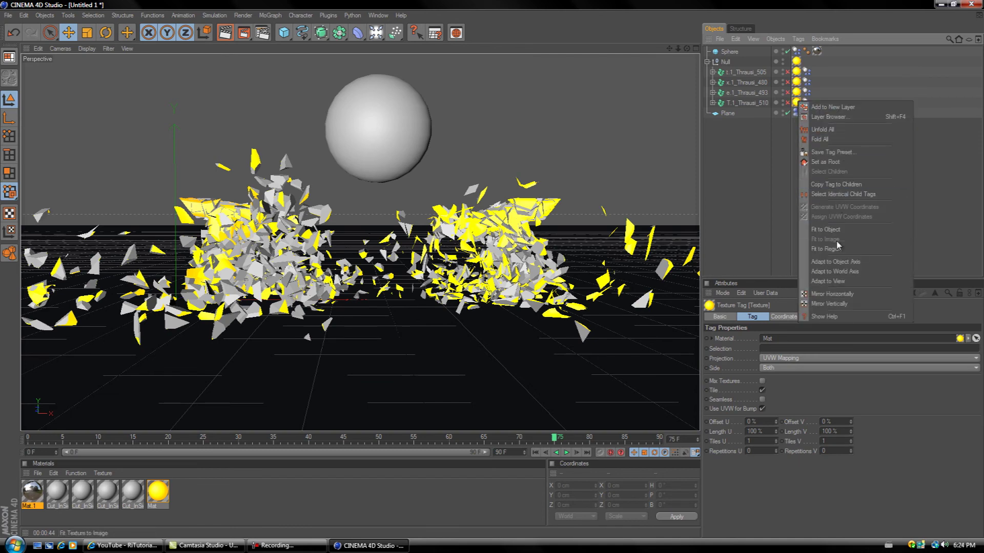
click(848, 185)
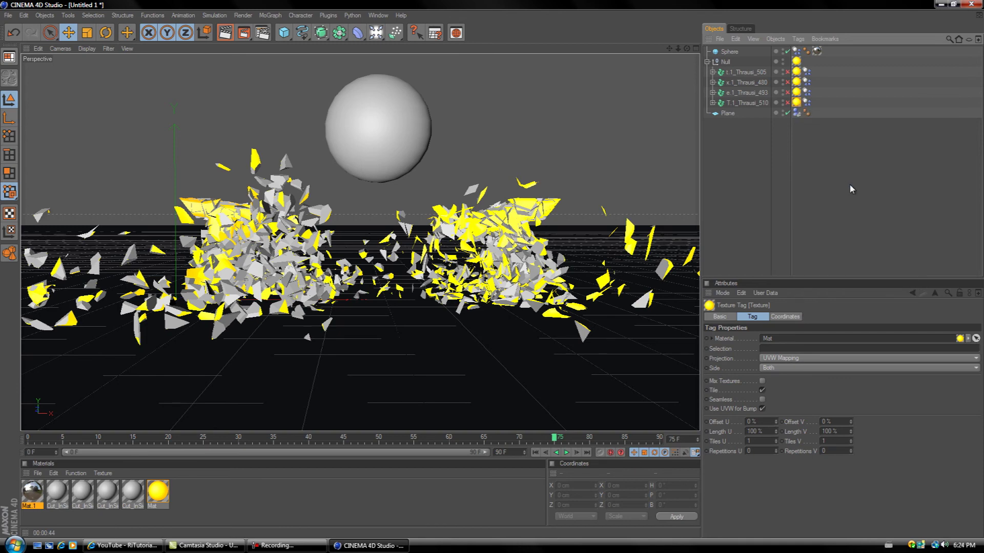
click(713, 72)
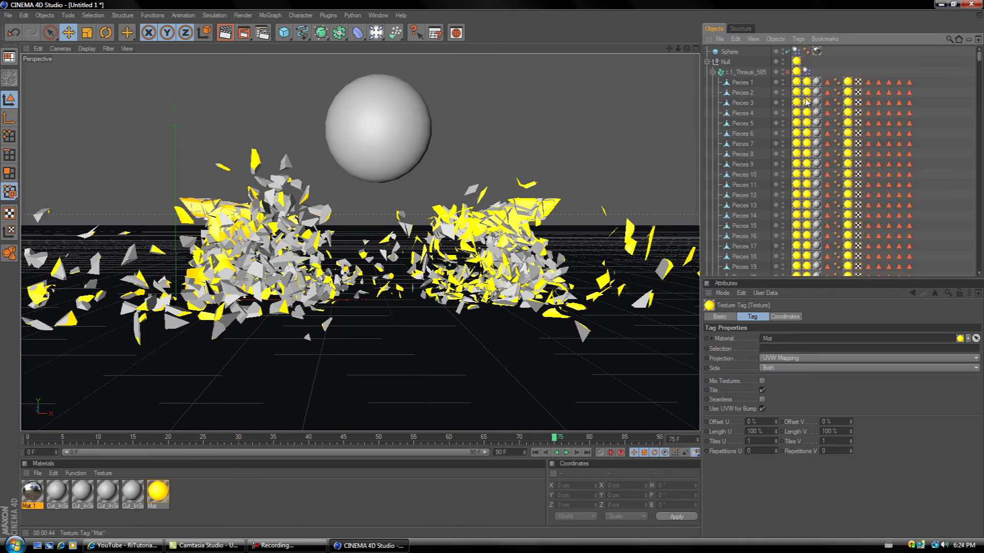
- Delete the Cut_InSide texture tags from all 505 pieces of t.1_Thrausi_505
click(816, 83)
scroll(816, 250, down, 20)
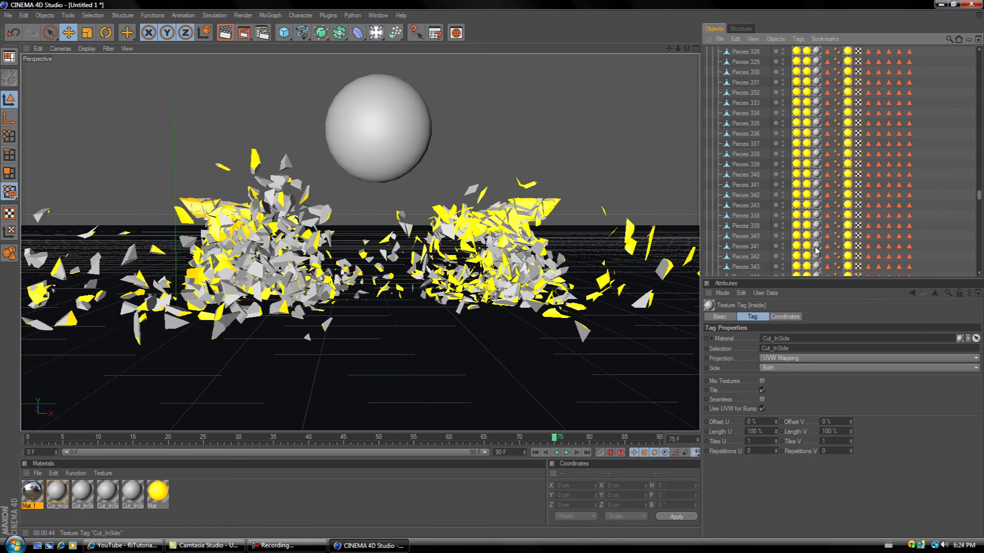
scroll(817, 250, down, 8)
scroll(817, 250, down, 3)
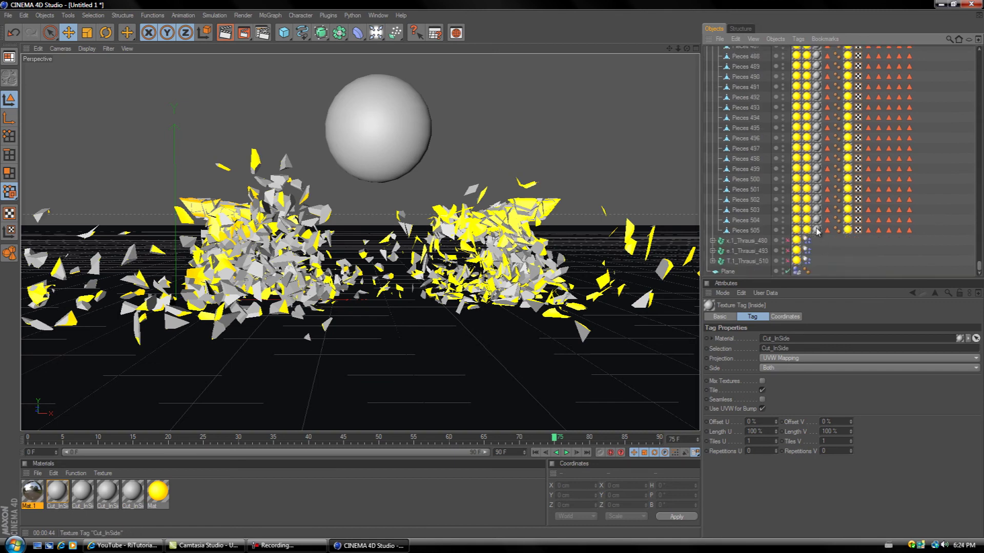
shift+click(816, 230)
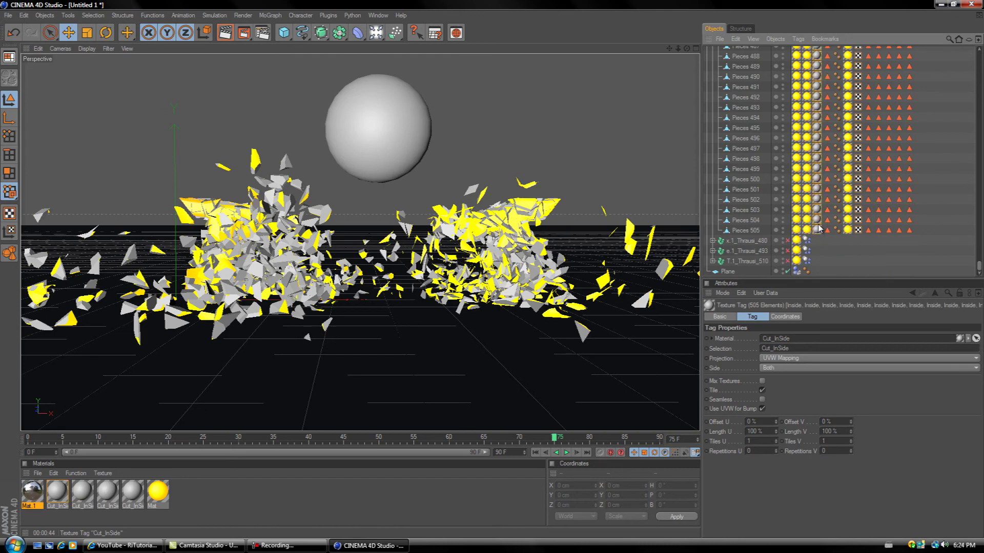
key(Delete)
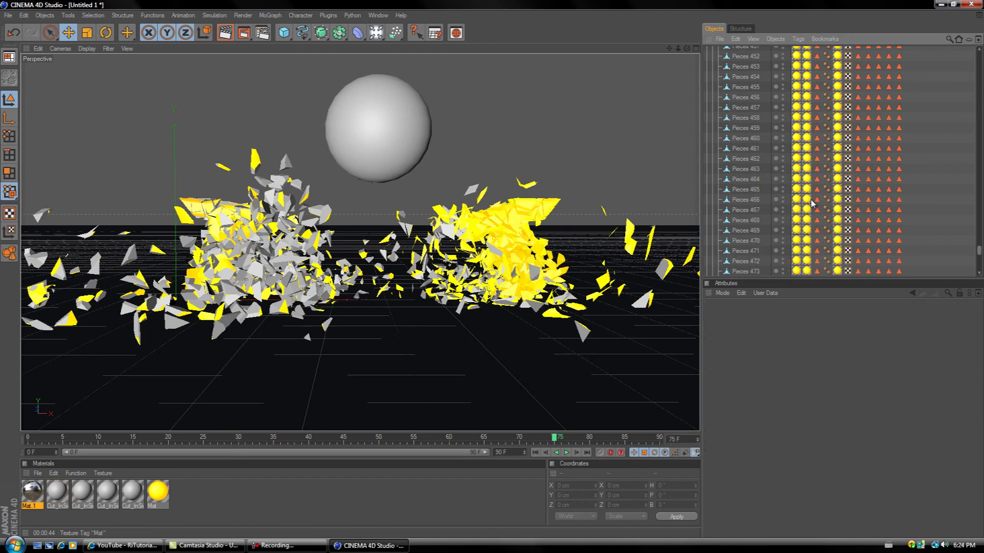
scroll(740, 123, up, 20)
scroll(736, 102, up, 20)
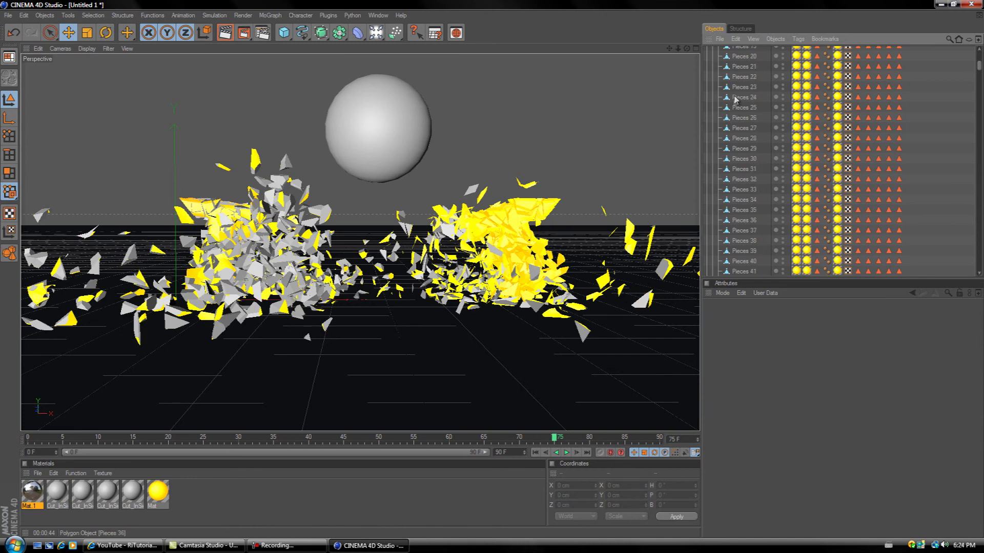
click(712, 72)
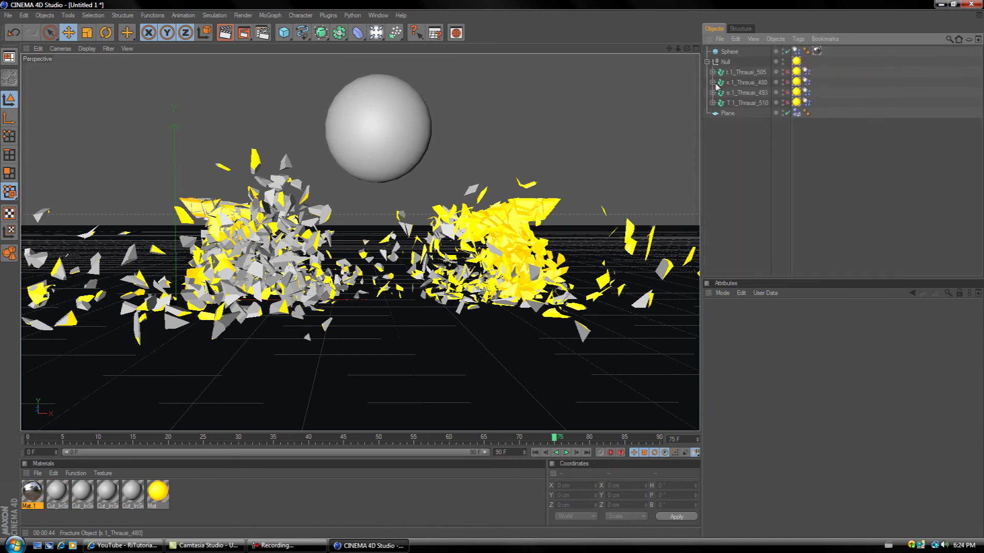
- Delete the Cut_InSide texture tags from all 480 pieces of x.1_Thrausi_480
click(712, 82)
click(816, 102)
scroll(814, 102, down, 20)
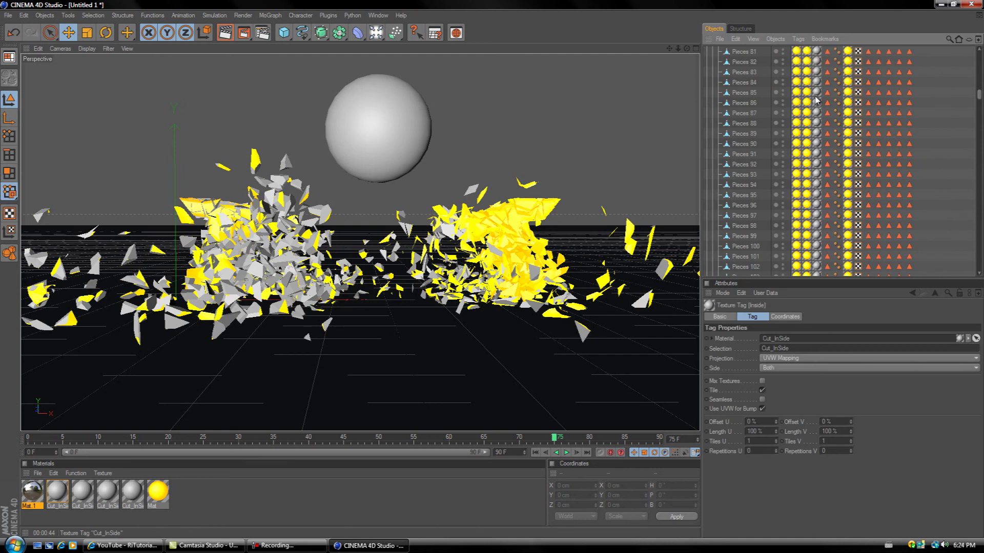
scroll(815, 108, down, 20)
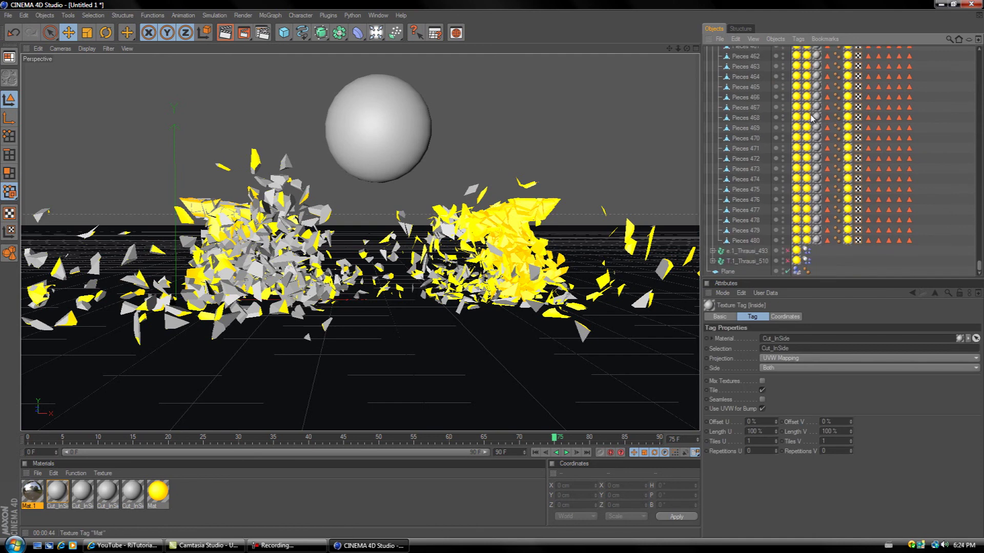
shift+click(816, 240)
key(Delete)
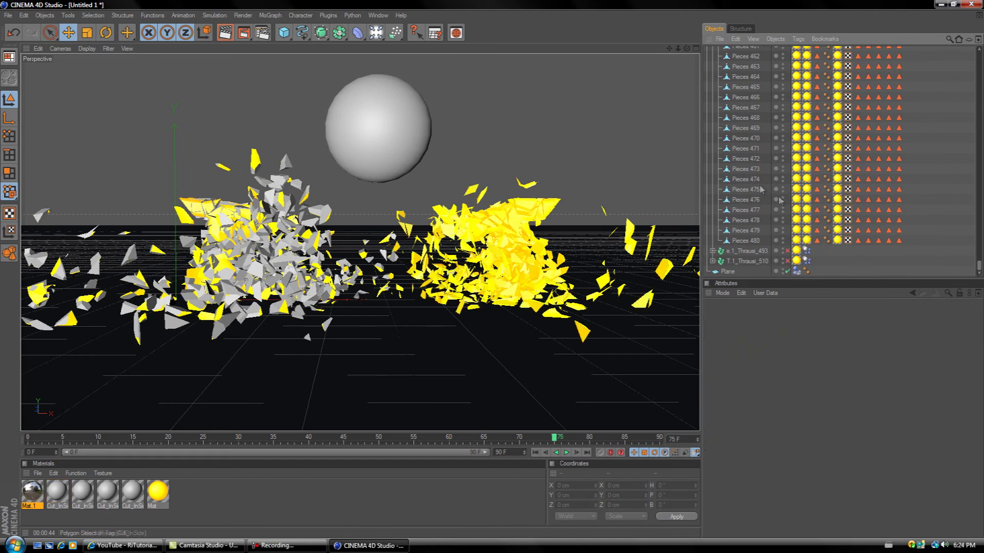
- Remove Pieces 493's Cut_InSide tag and select the rest of e.1_Thrausi_493's Cut_InSide tags
click(712, 251)
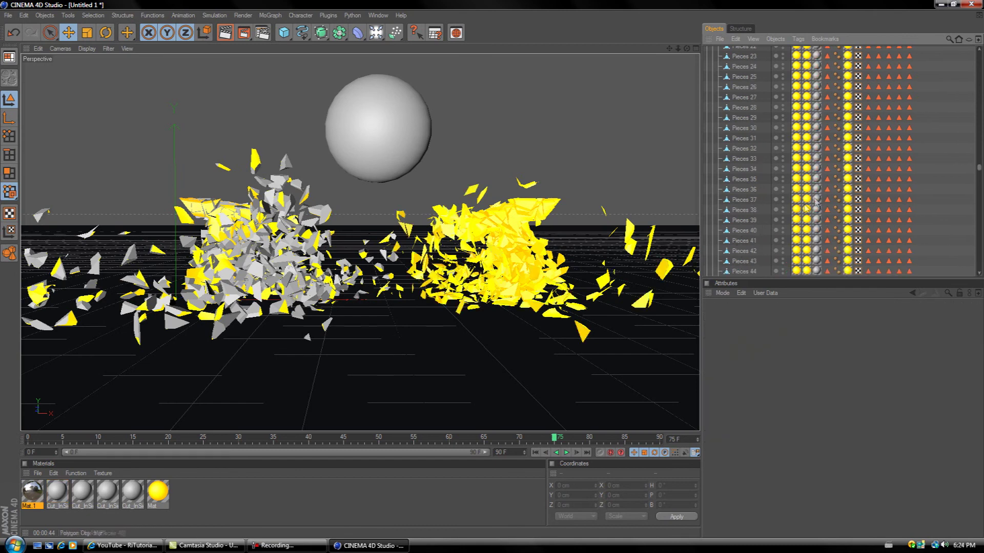
scroll(838, 138, down, 3)
click(817, 138)
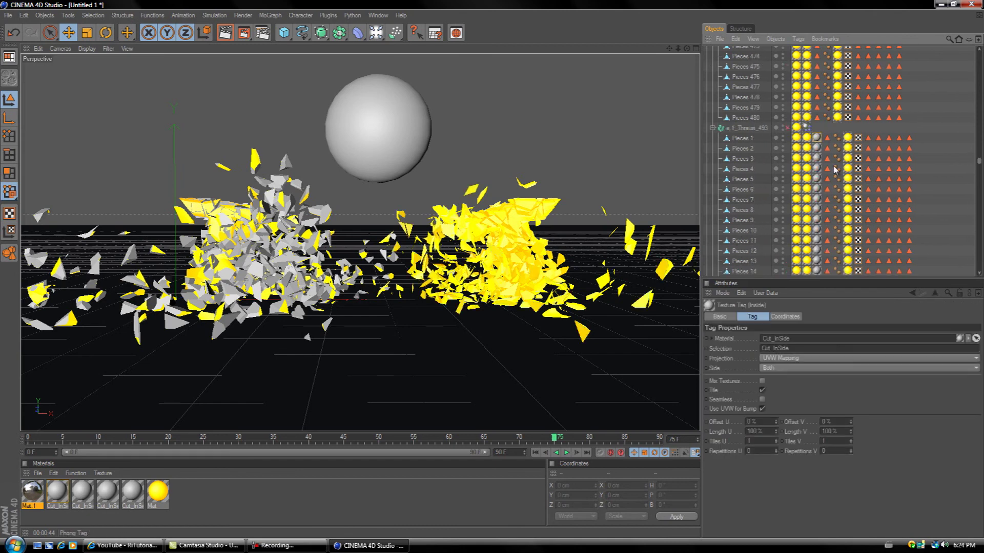
scroll(830, 162, down, 15)
scroll(830, 162, down, 20)
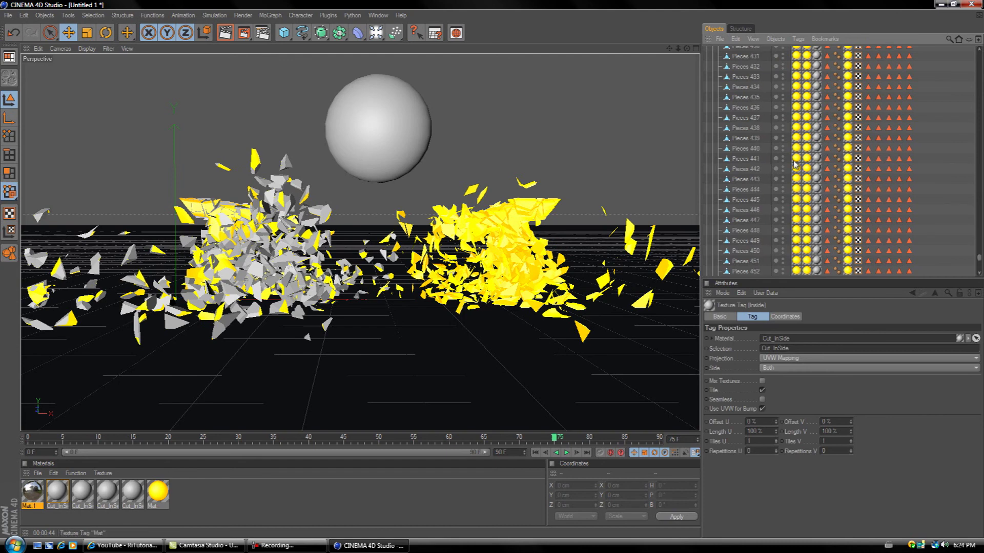
click(815, 251)
key(Delete)
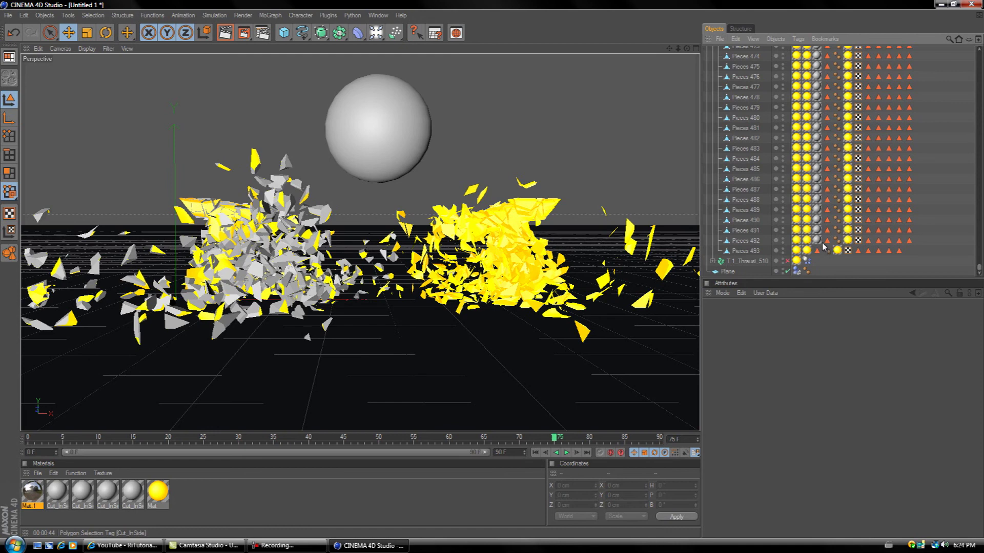
click(816, 241)
scroll(980, 245, up, 5)
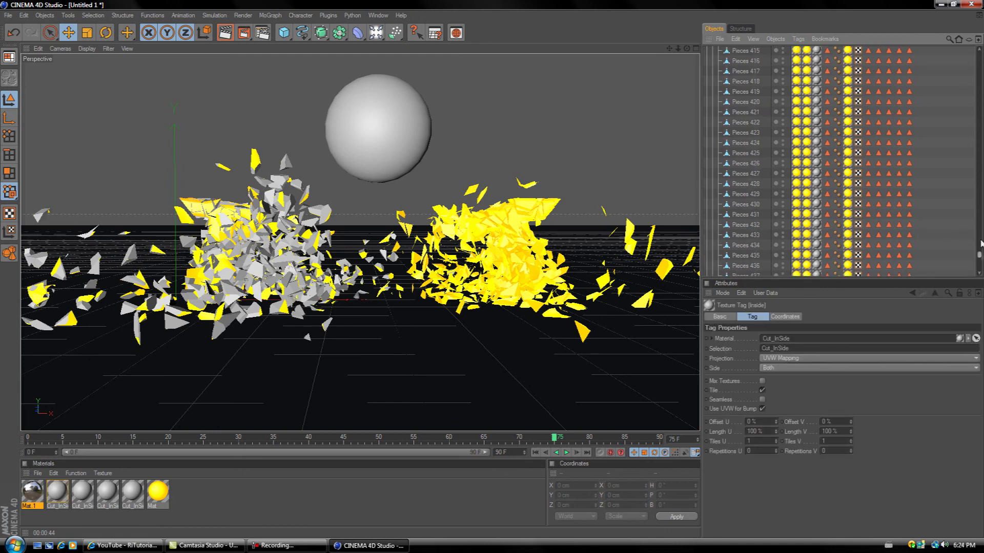
scroll(980, 244, up, 20)
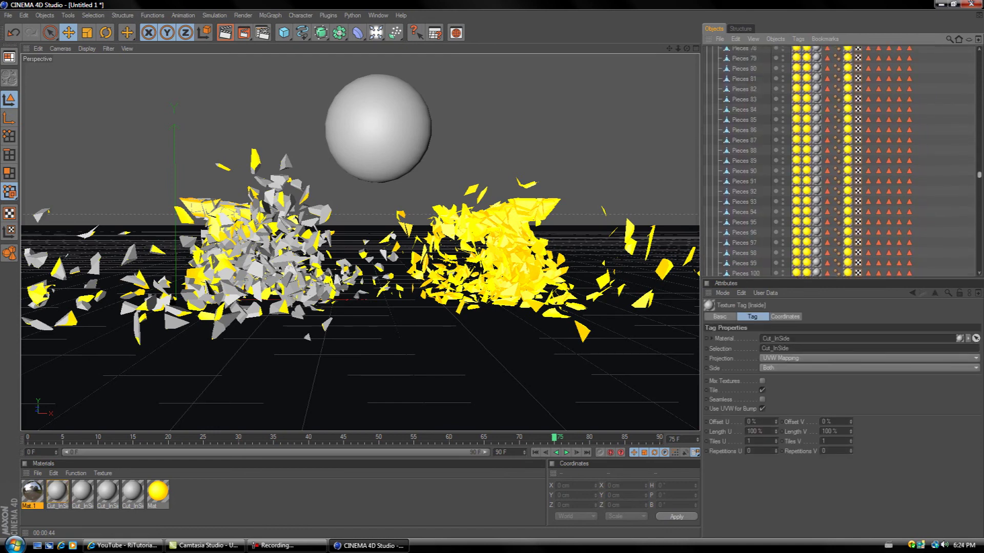
scroll(979, 174, down, 20)
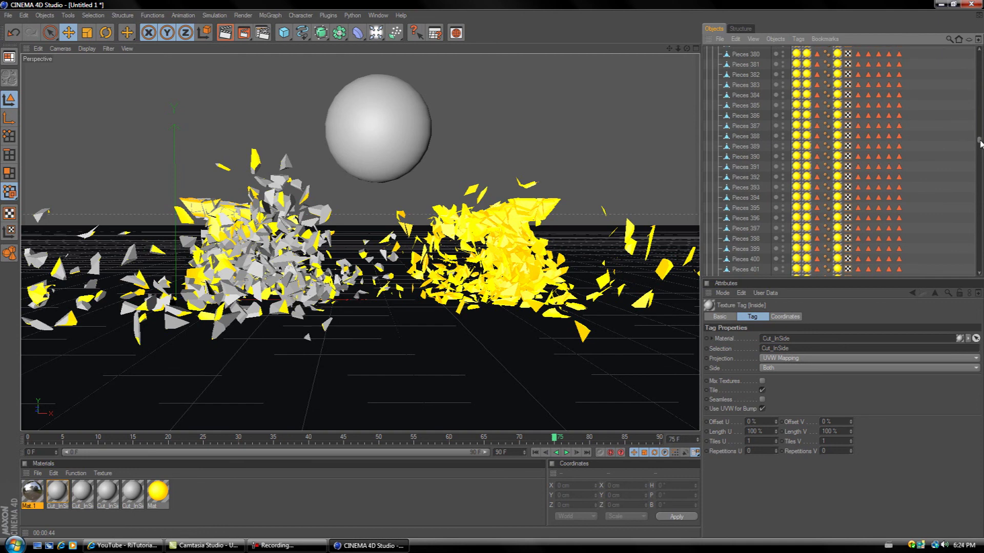
drag(981, 143, 974, 164)
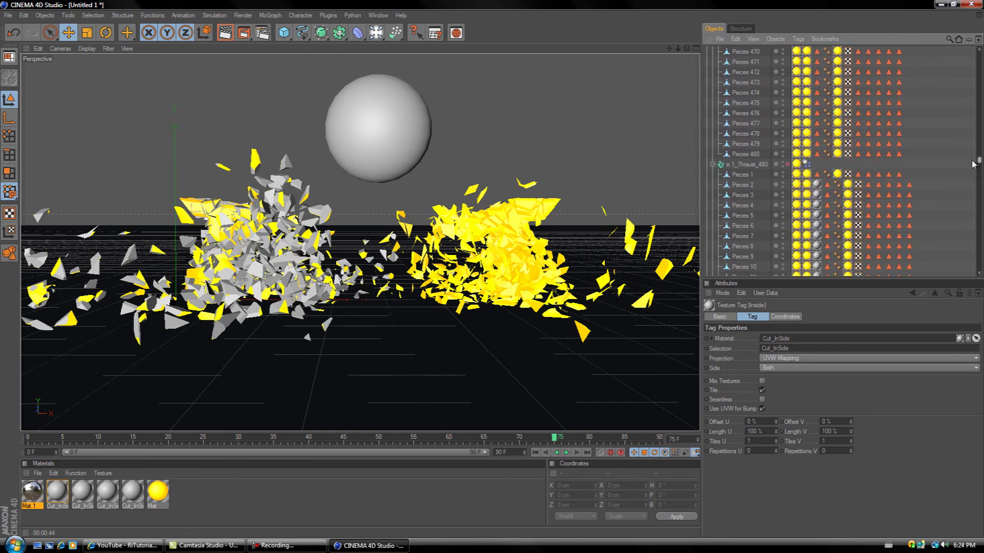
shift+click(820, 186)
- Delete the selected Cut_InSide texture tags from the e.1_Thrausi_493 pieces
key(Delete)
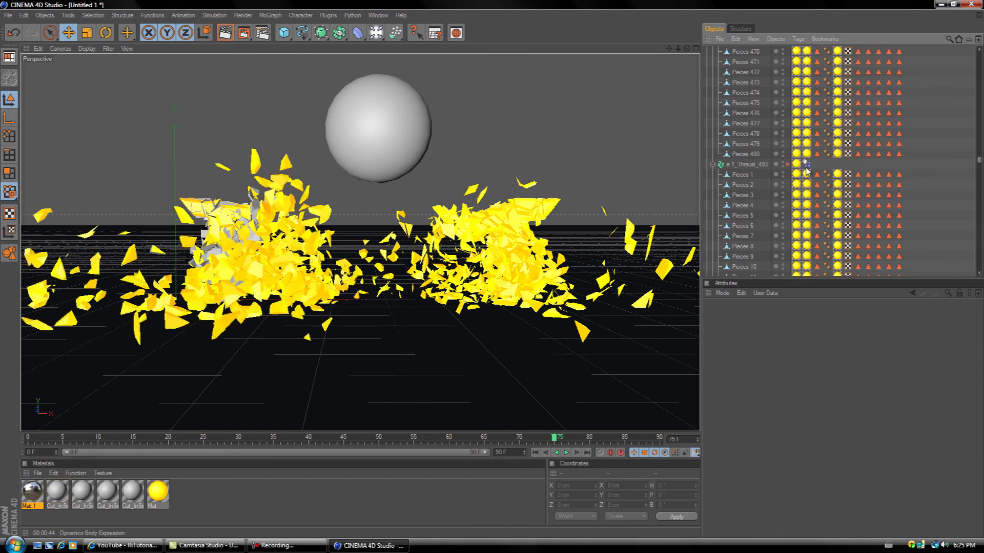
scroll(843, 184, down, 10)
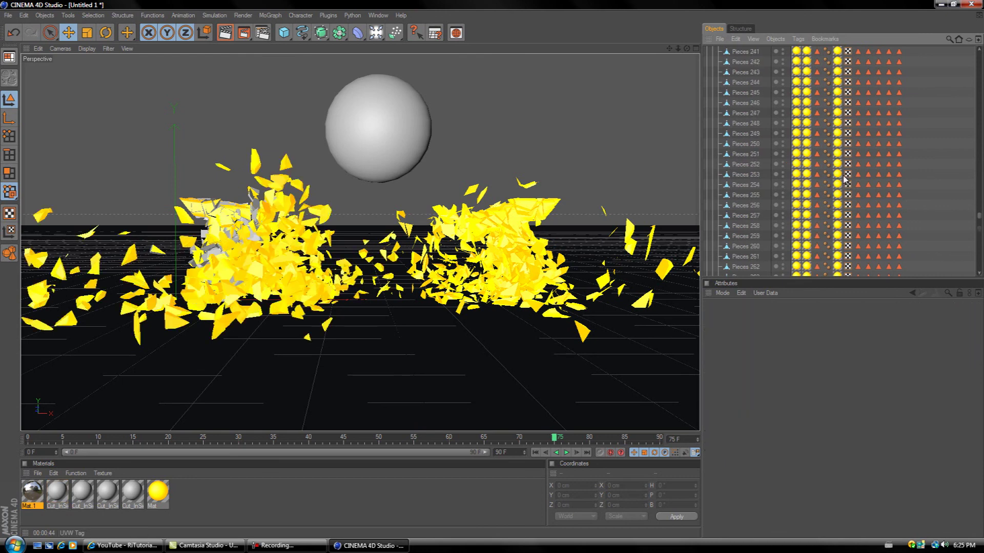
scroll(843, 177, down, 6)
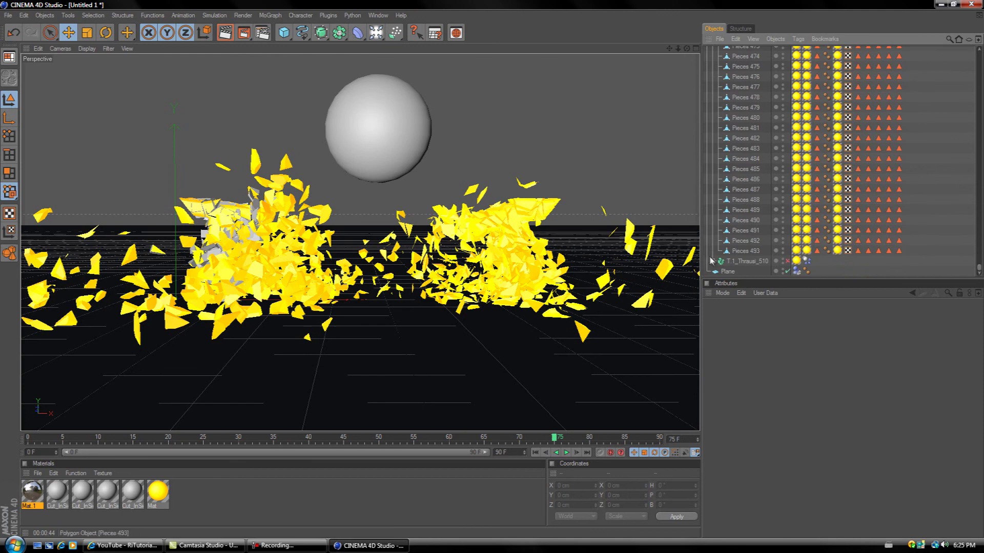
scroll(820, 215, down, 2)
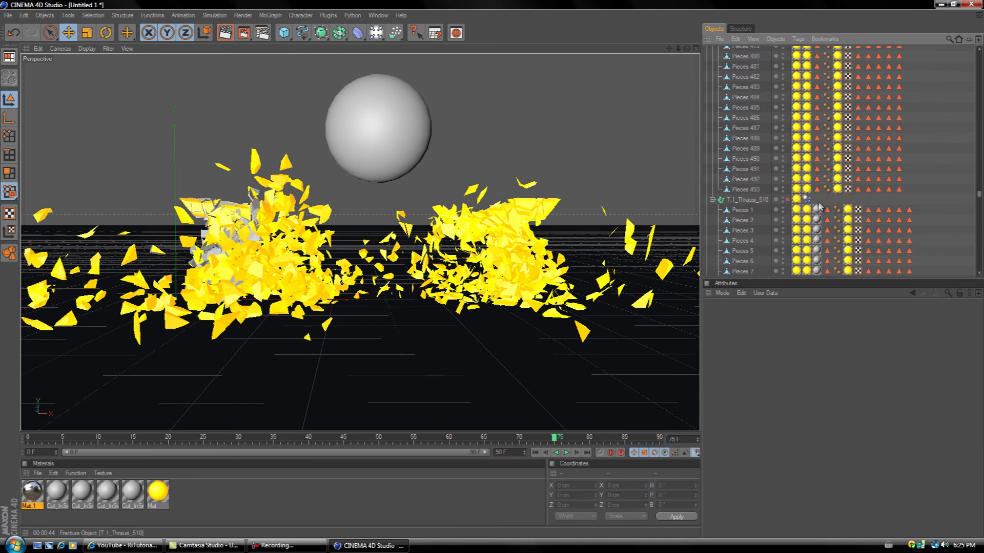
- Delete the Cut_InSide texture tags from Pieces 1 through 510 of T.1_Thrausi_510
click(818, 208)
scroll(819, 206, down, 15)
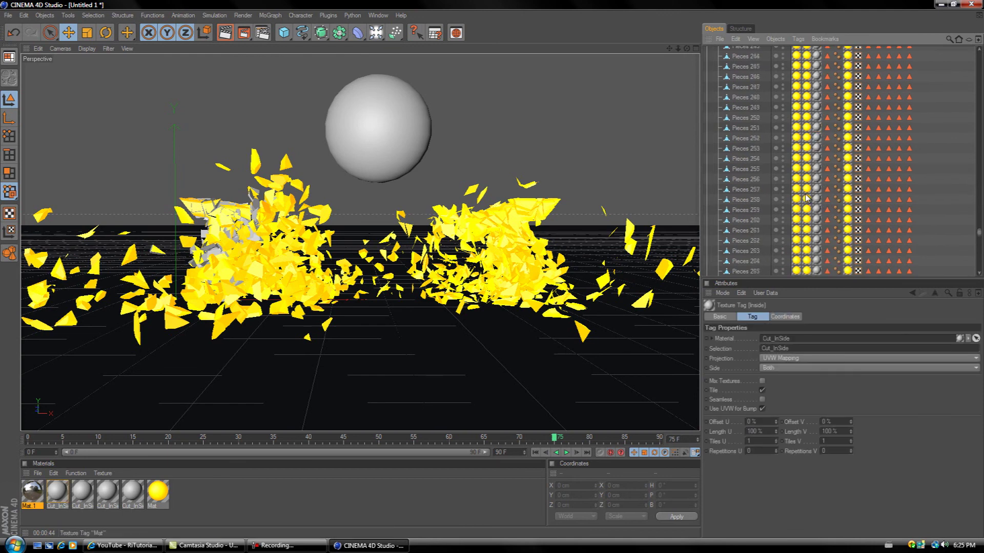
scroll(820, 207, down, 15)
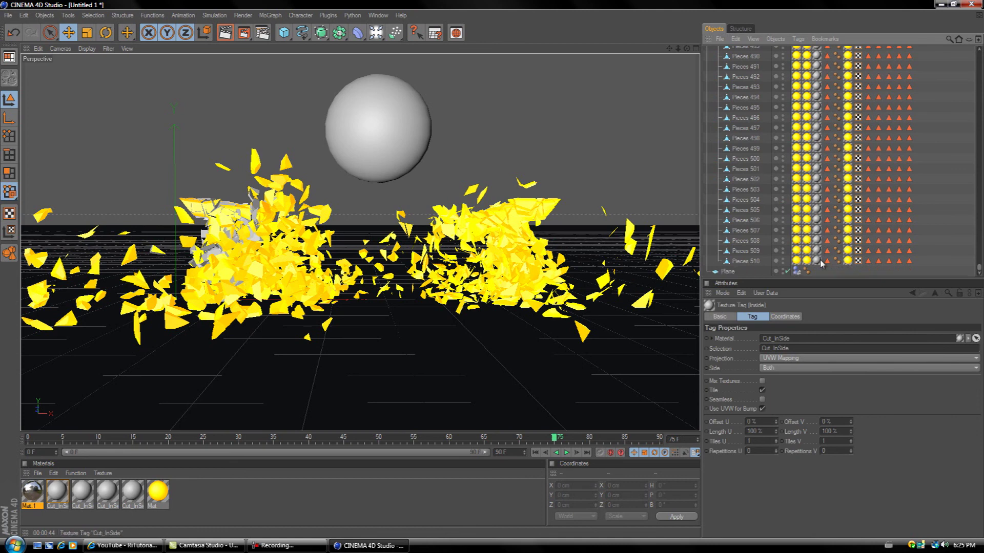
click(818, 261)
scroll(818, 249, up, 6)
scroll(817, 243, up, 20)
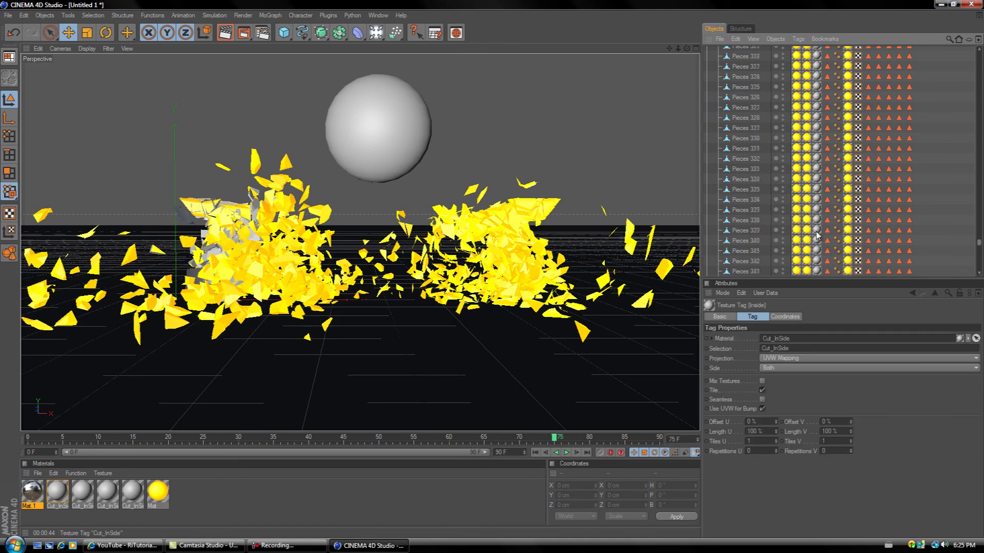
scroll(816, 160, up, 5)
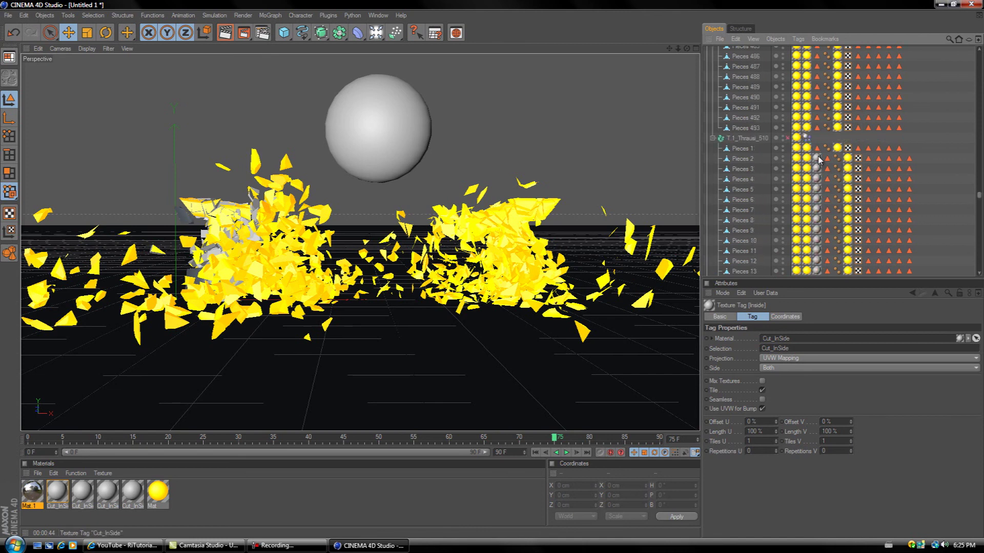
shift+click(816, 159)
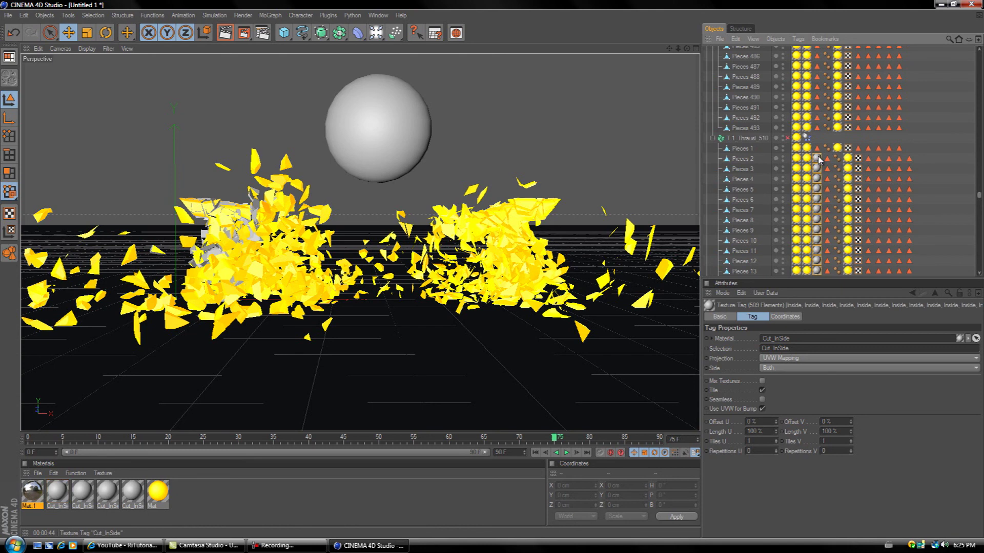
key(Delete)
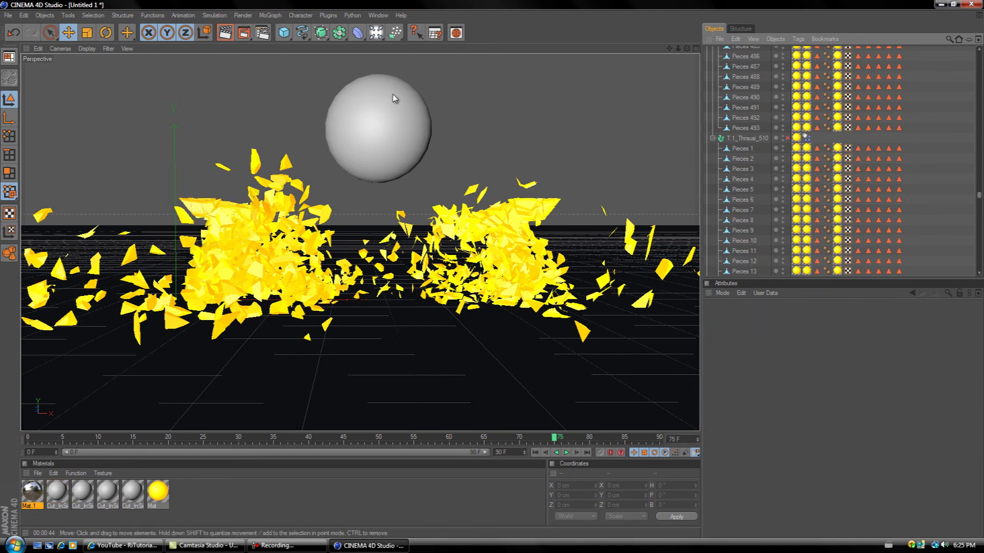
- Render the active viewport with Ctrl+R to preview the all-yellow shattered text and glowing sphere
key(ctrl+r)
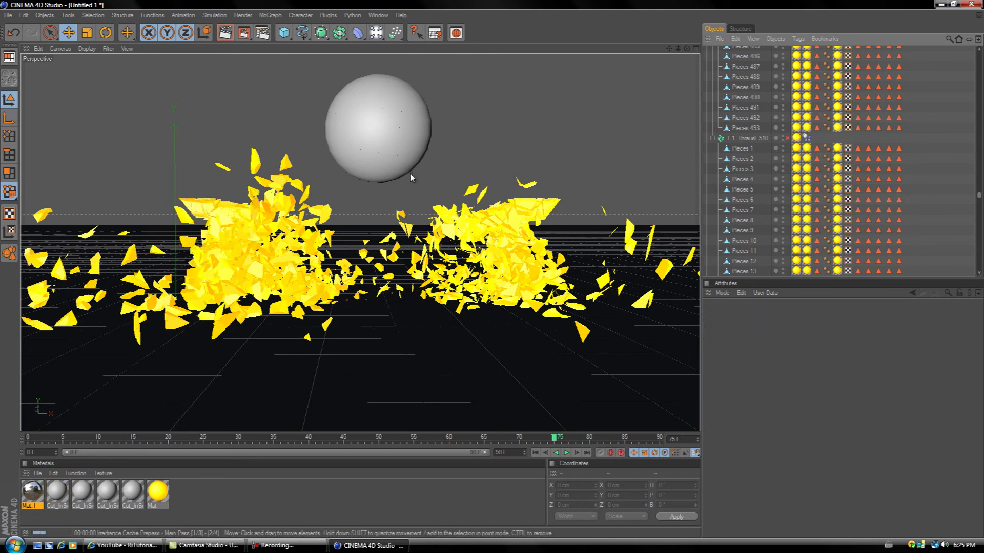